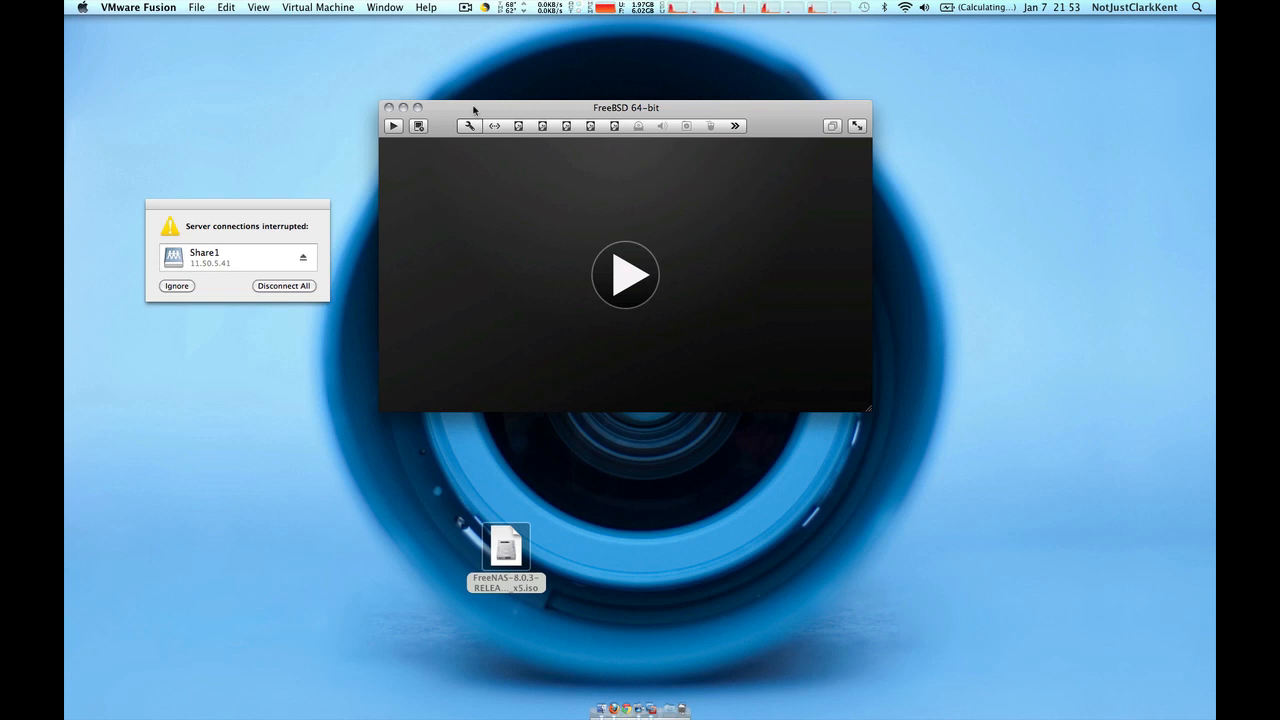
{"action": "key", "text": "ctrl+Left"}
{"action": "key", "text": "ctrl+Left"}
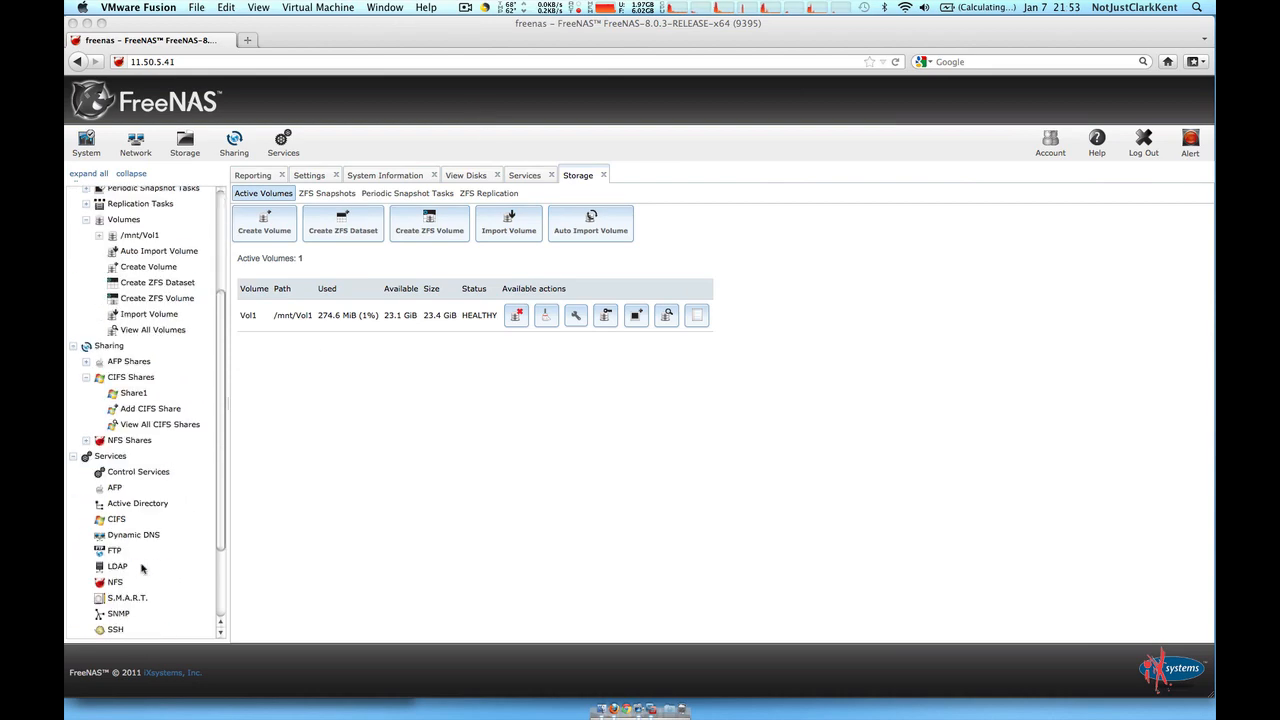
{"action": "scroll", "coordinate": [141, 568], "scroll_direction": "down", "scroll_amount": 3}
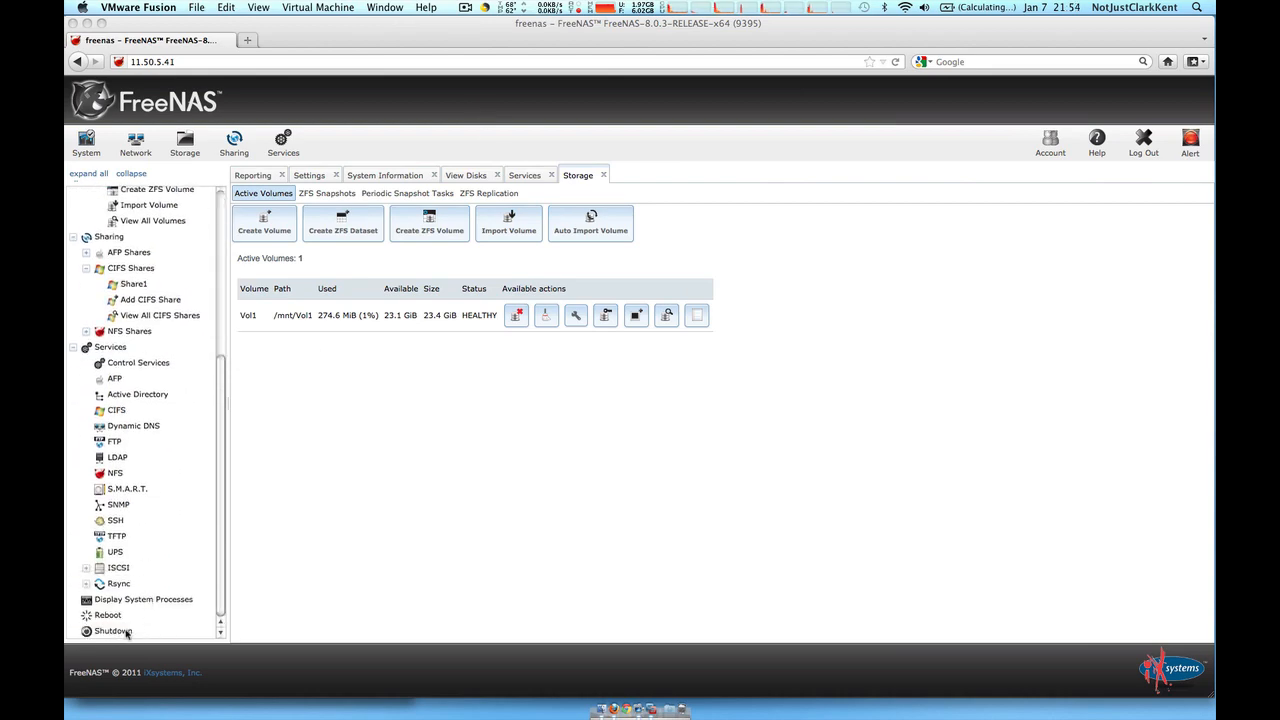
{"action": "key", "text": "ctrl+Right"}
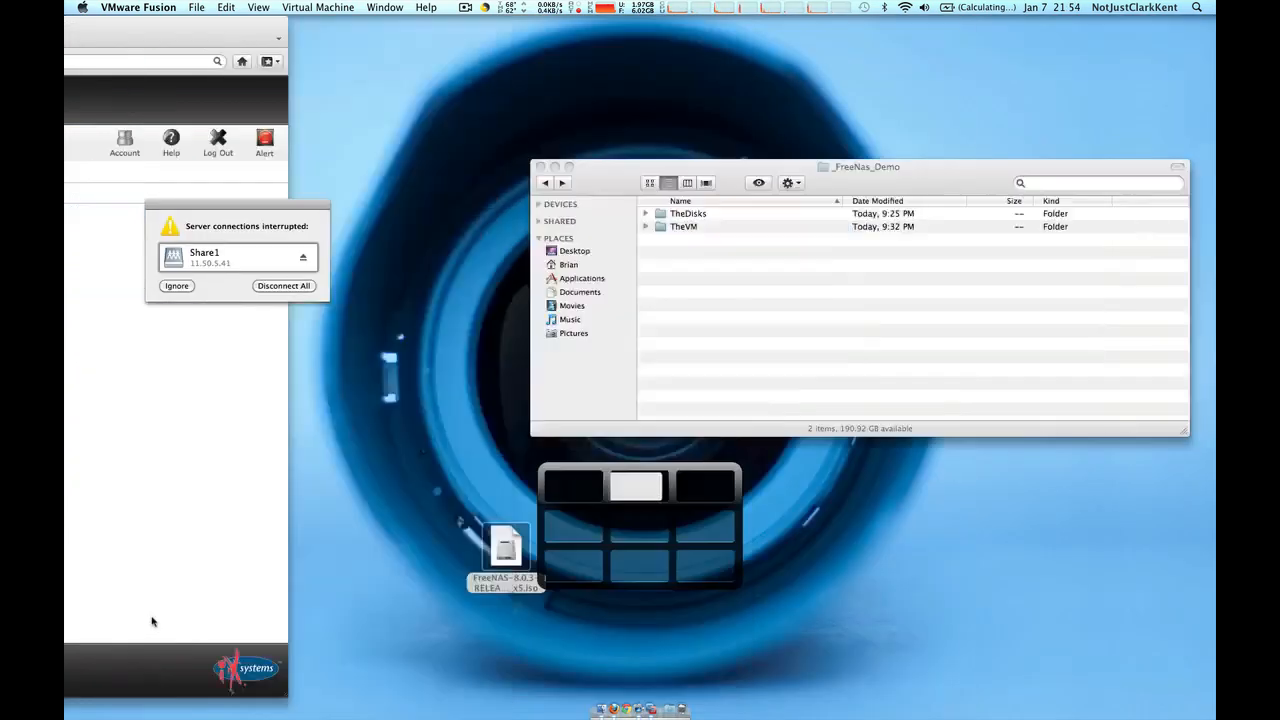
{"action": "key", "text": "ctrl+Right"}
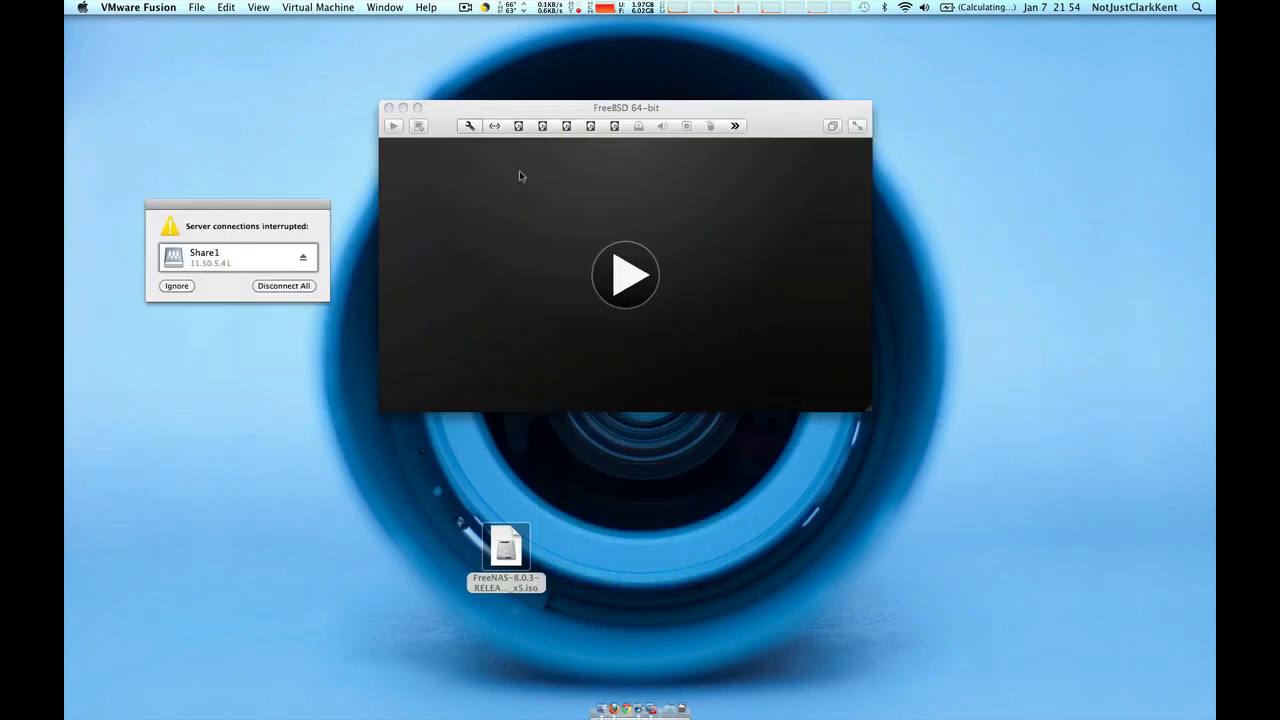
{"action": "left_click_drag", "start_coordinate": [538, 116], "coordinate": [545, 125]}
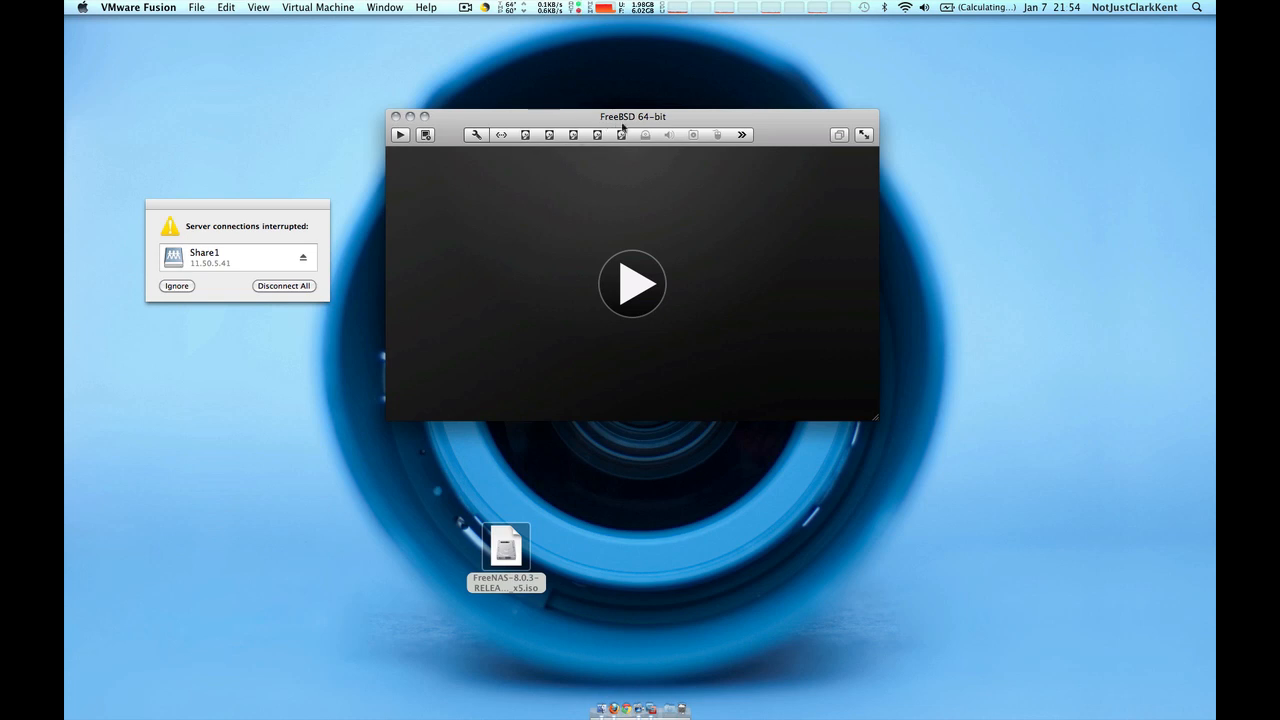
{"action": "left_click", "coordinate": [743, 138]}
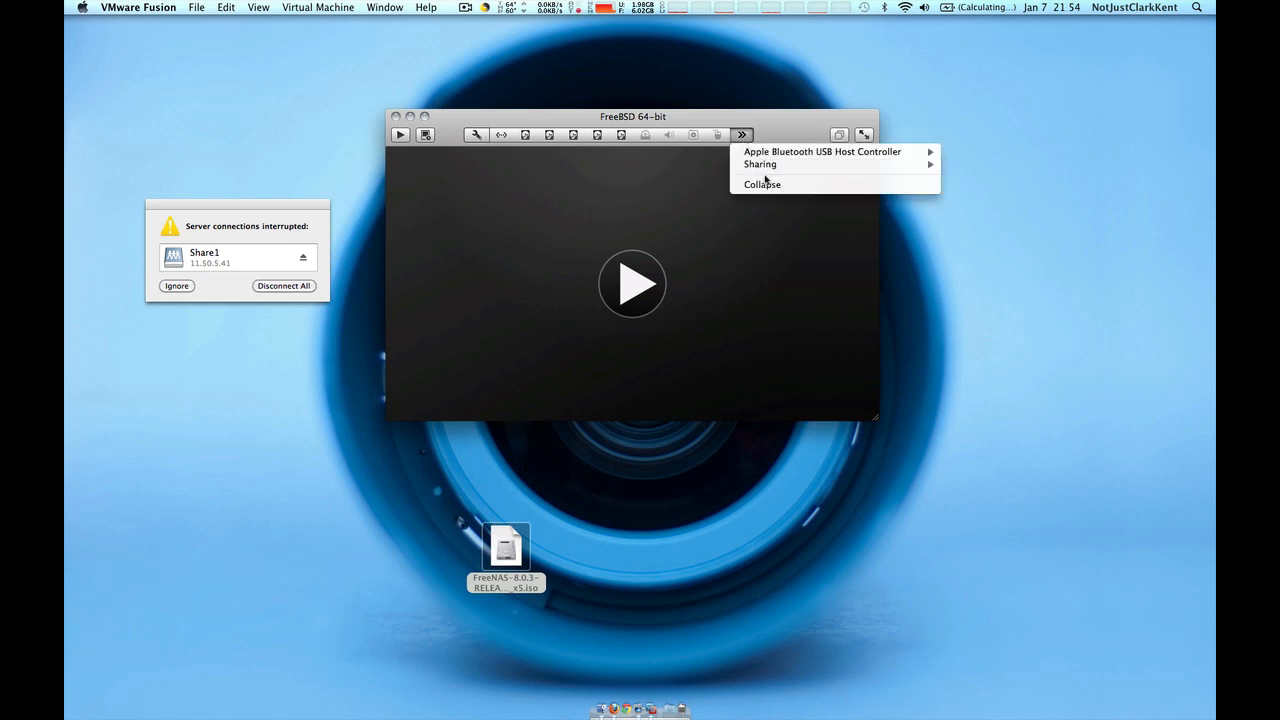
Remove Hard Disk 4 (Disk3.vmdk, 10 GB) from the VM settings, keeping its disk file
{"action": "left_click", "coordinate": [747, 138]}
{"action": "left_click", "coordinate": [480, 138]}
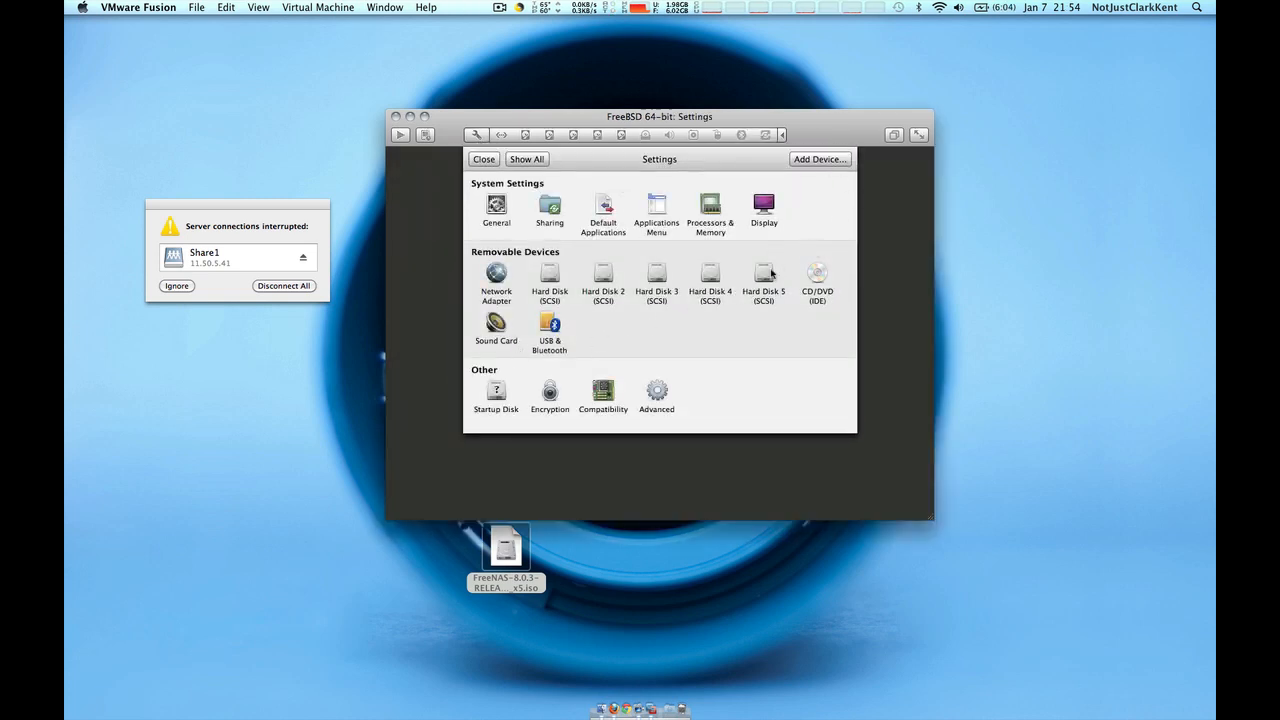
{"action": "left_click", "coordinate": [710, 274]}
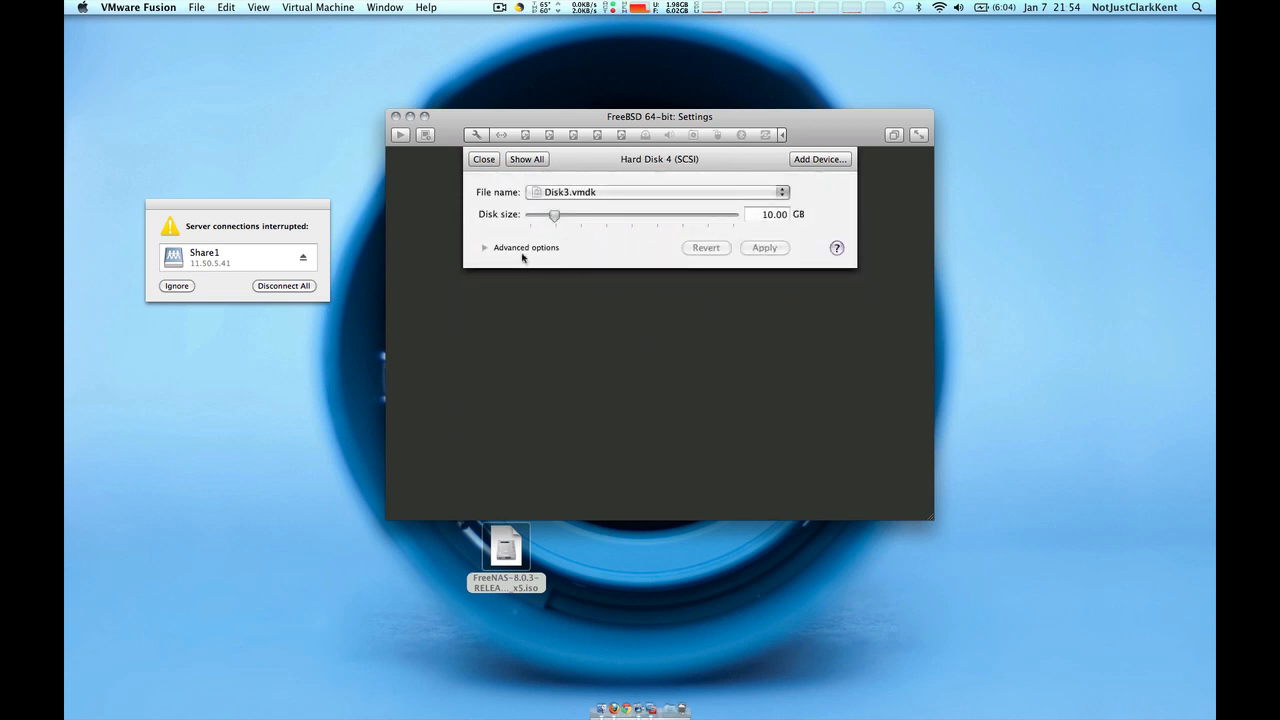
{"action": "left_click", "coordinate": [485, 249]}
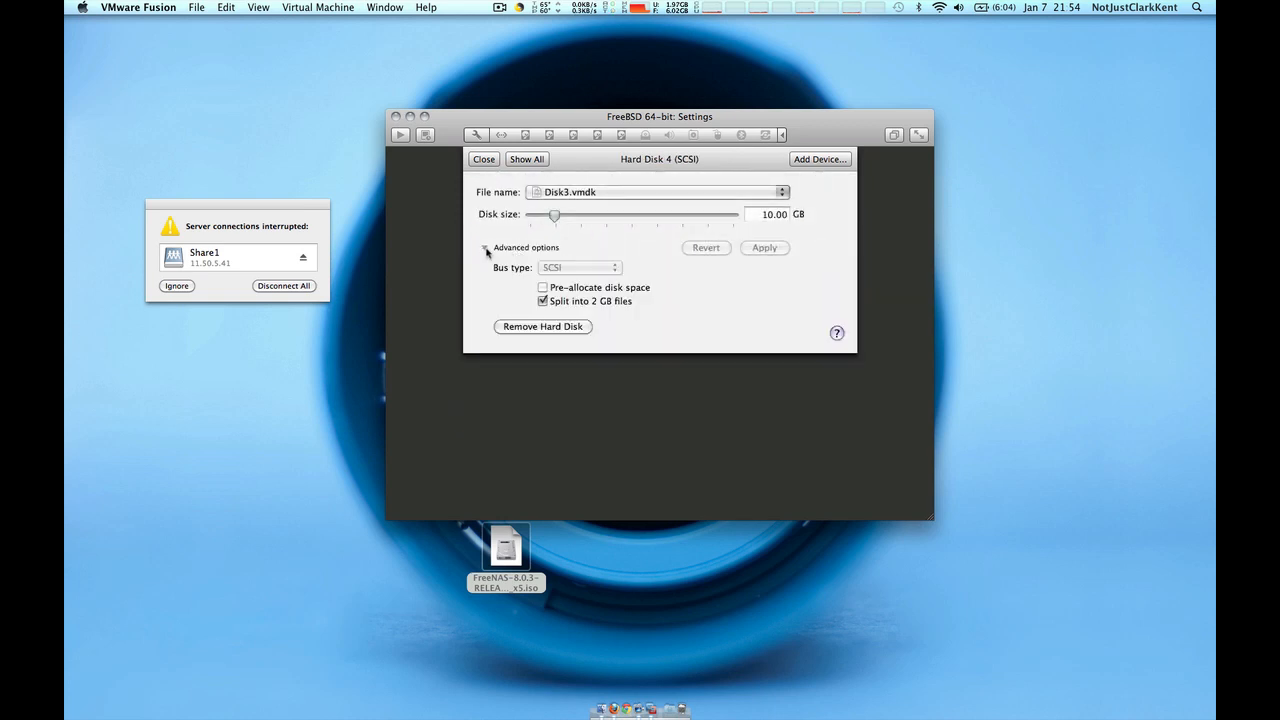
{"action": "left_click", "coordinate": [543, 327]}
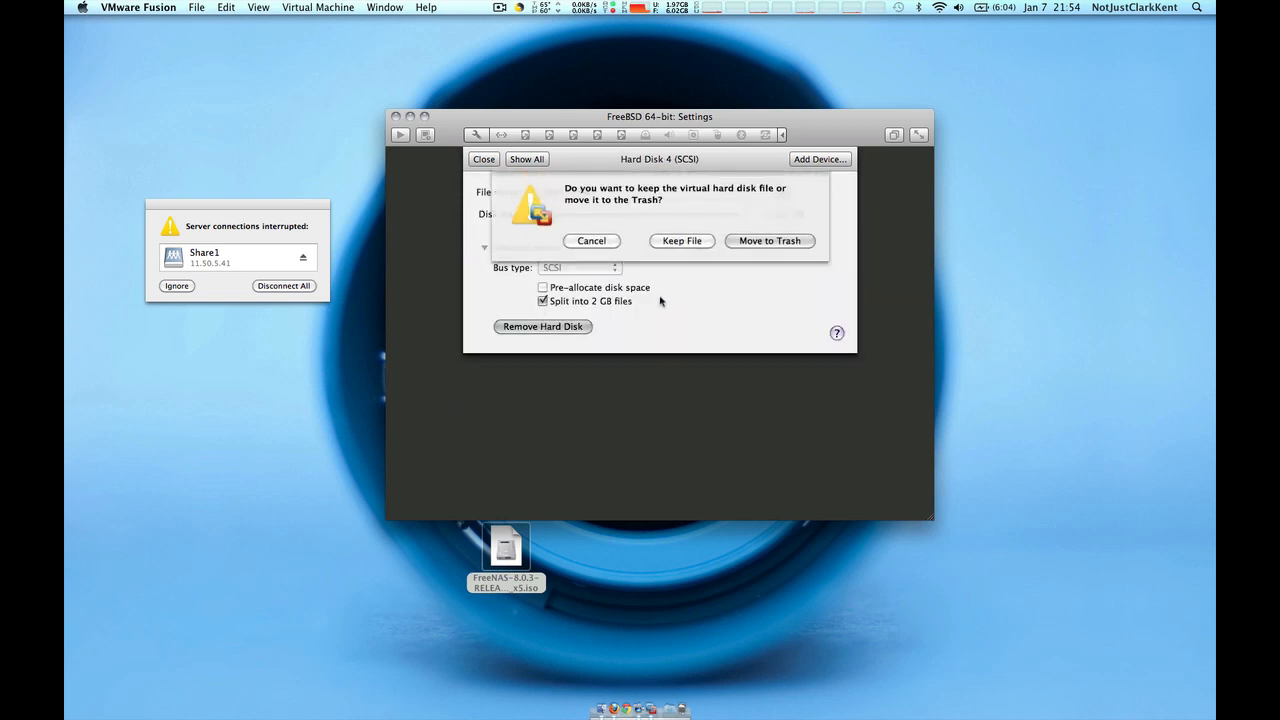
{"action": "left_click", "coordinate": [689, 244]}
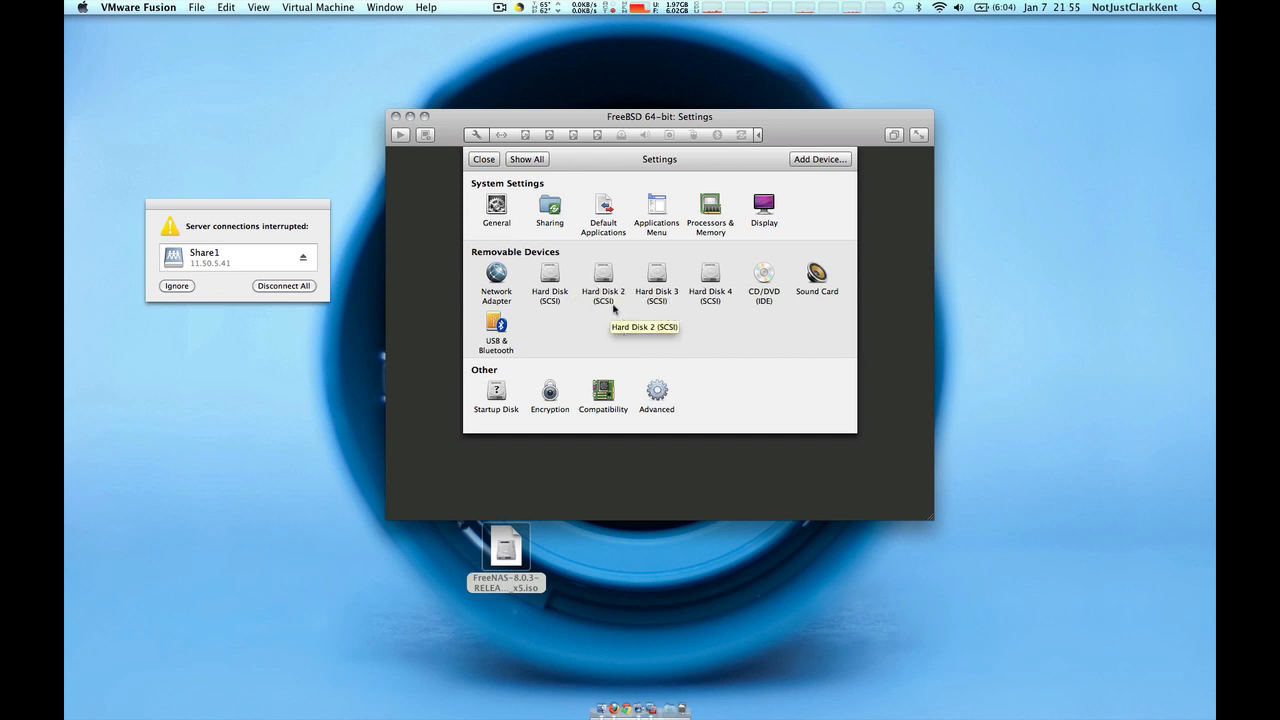
Add a new hard disk device and choose a custom name and location for its file
{"action": "left_click", "coordinate": [808, 160]}
{"action": "left_click", "coordinate": [667, 234]}
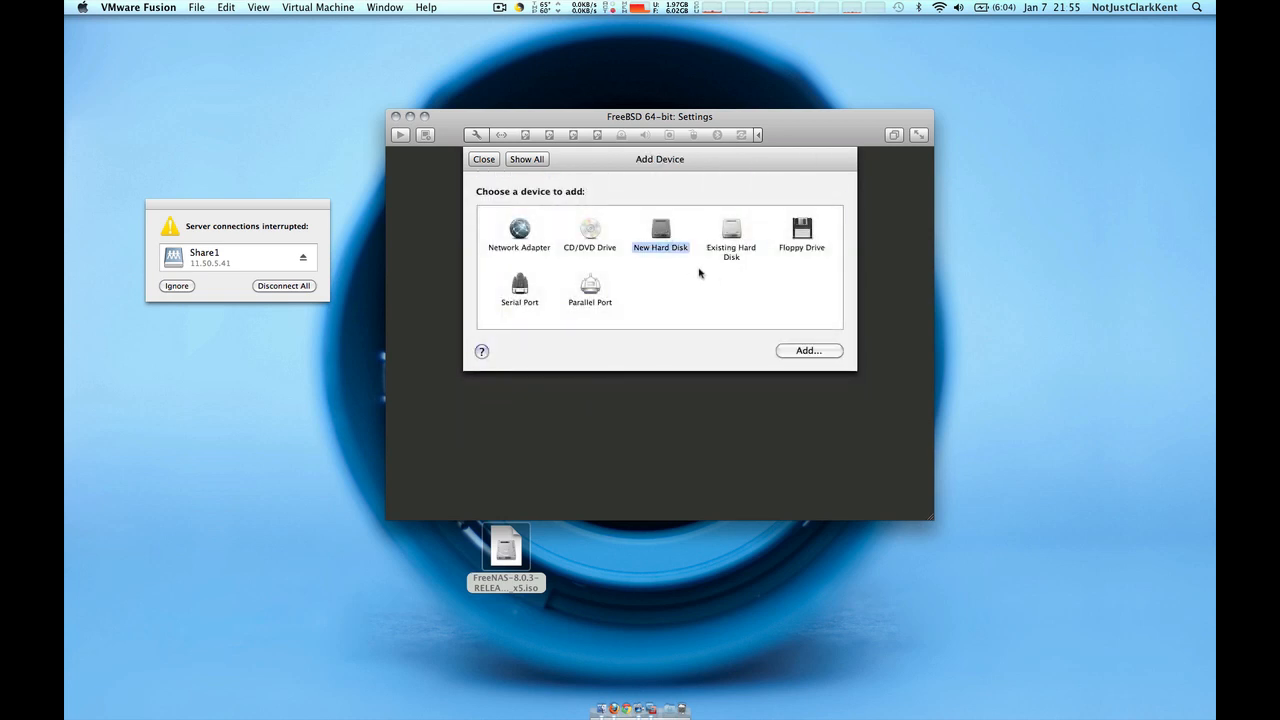
{"action": "left_click", "coordinate": [808, 351]}
{"action": "left_click", "coordinate": [663, 193]}
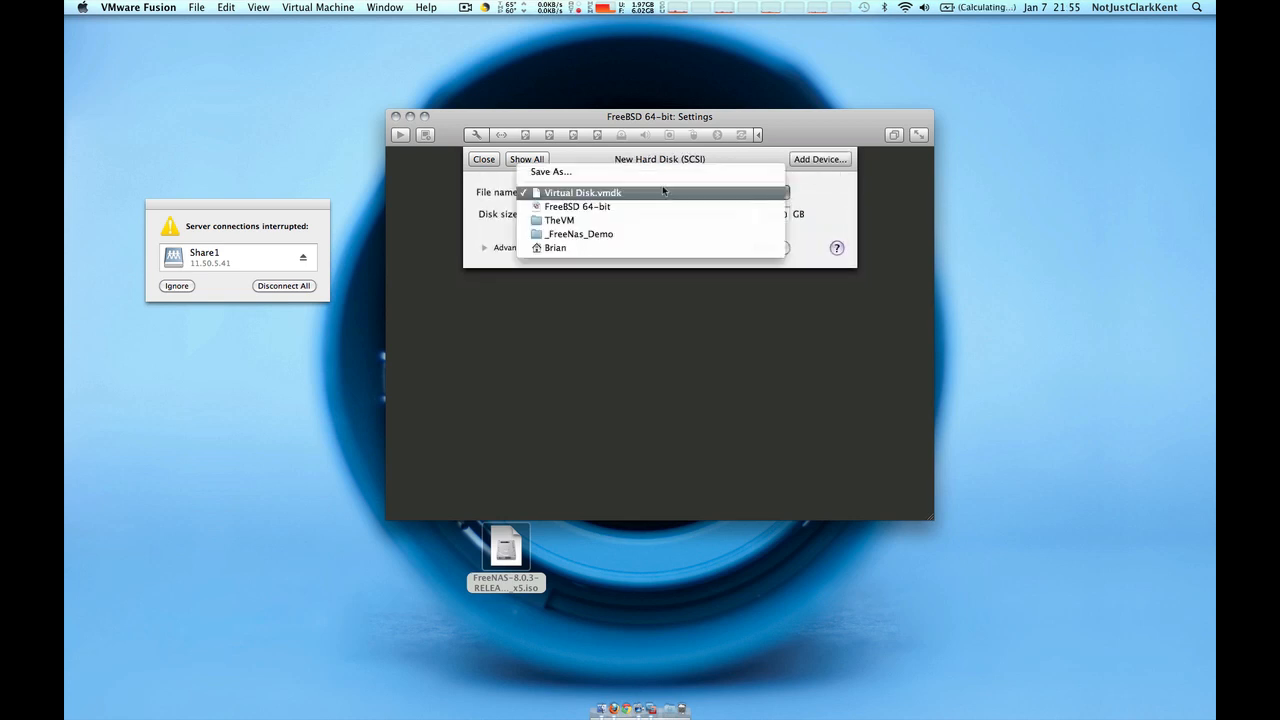
{"action": "left_click", "coordinate": [663, 171]}
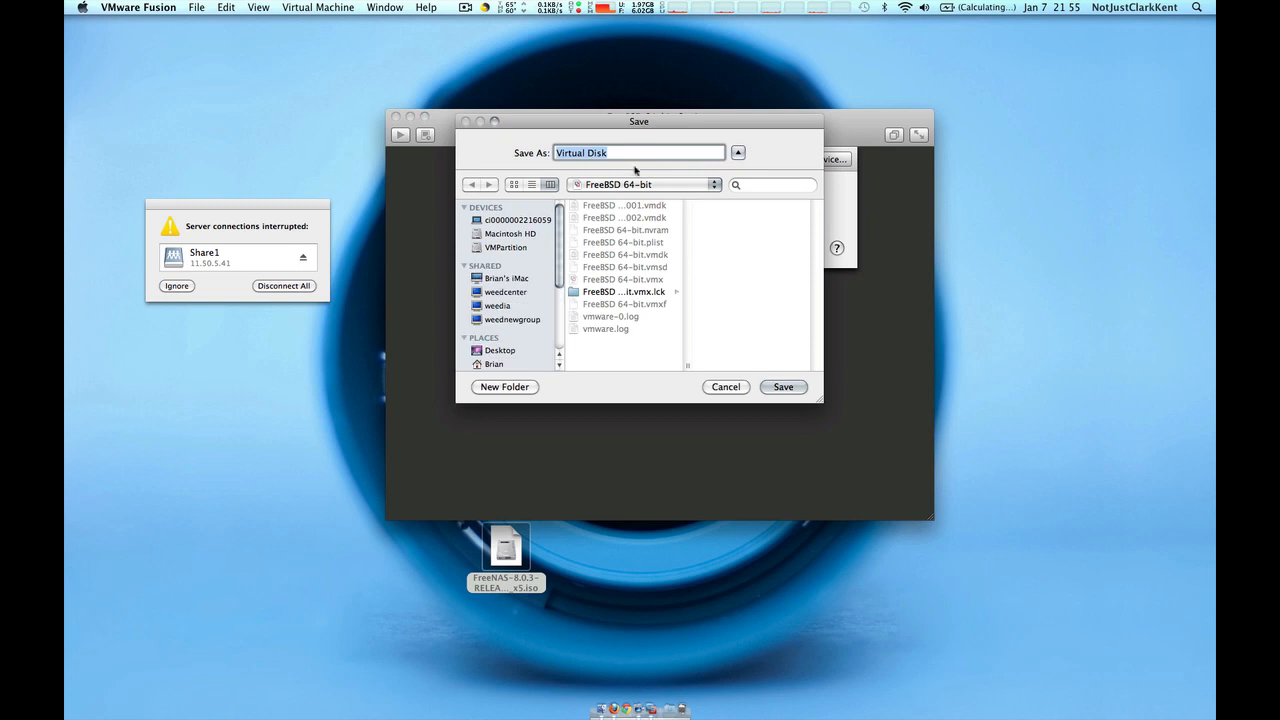
Save the disk file as Disk5 in a new Disk5_Rec folder under _FreeNas_Demo/TheDisks
{"action": "left_click", "coordinate": [636, 184]}
{"action": "left_click", "coordinate": [622, 210]}
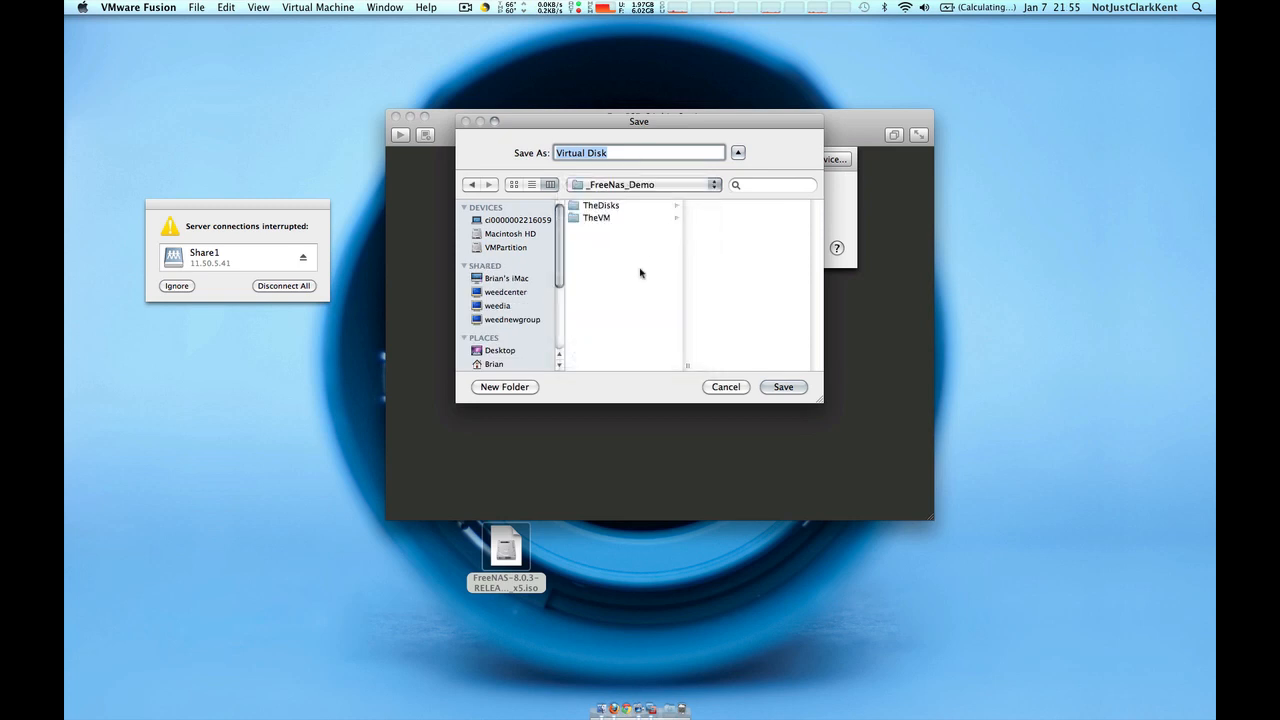
{"action": "left_click", "coordinate": [620, 208]}
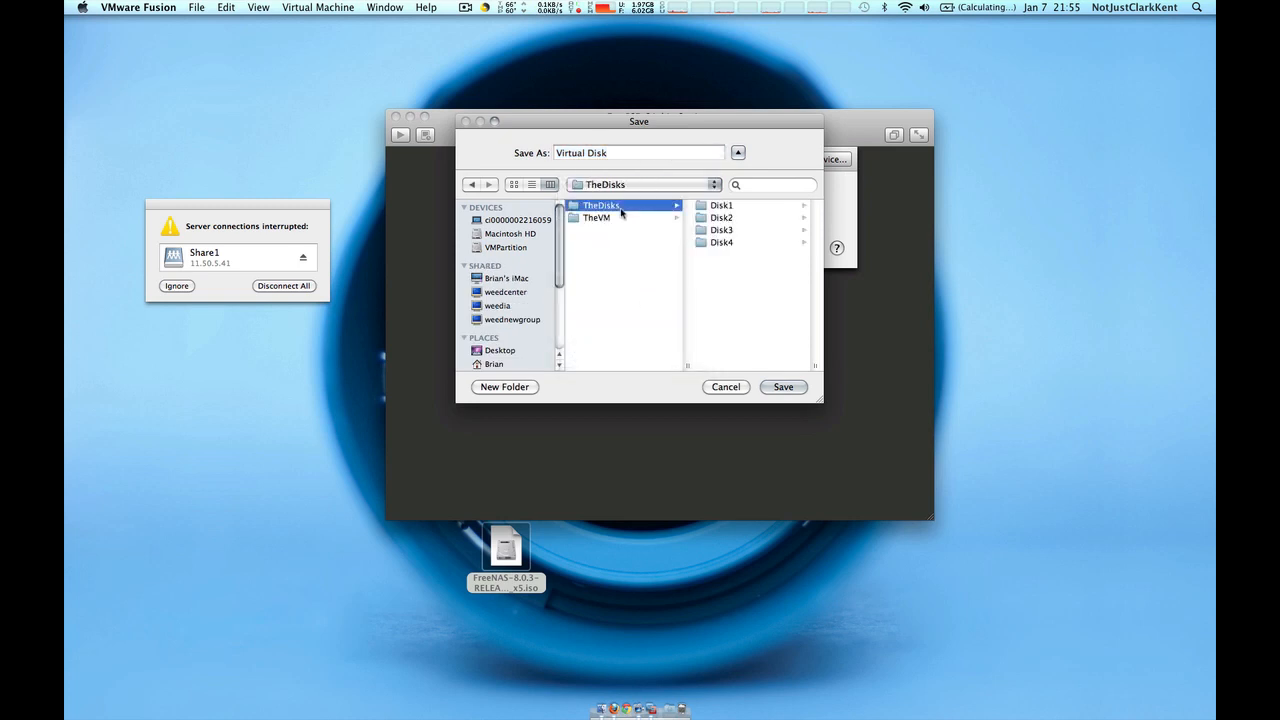
{"action": "left_click", "coordinate": [505, 387]}
{"action": "type", "text": "Dis"}
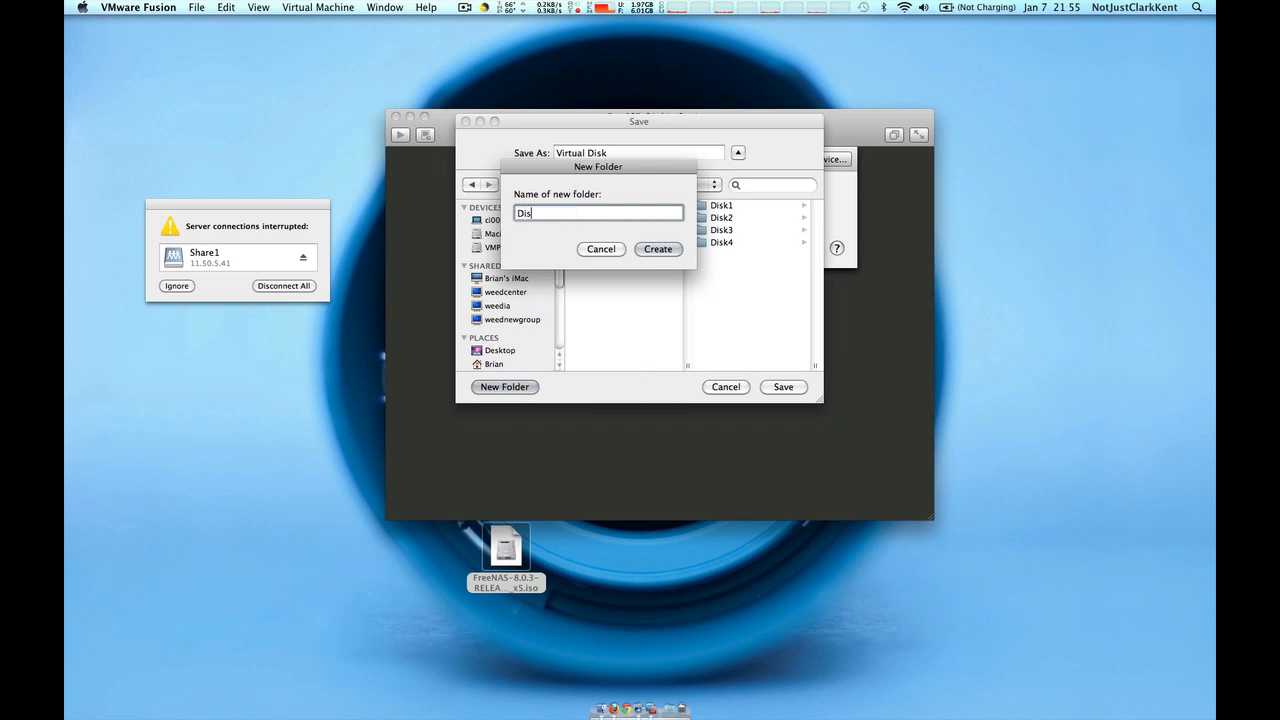
{"action": "type", "text": "k5_Rec"}
{"action": "key", "text": "Return"}
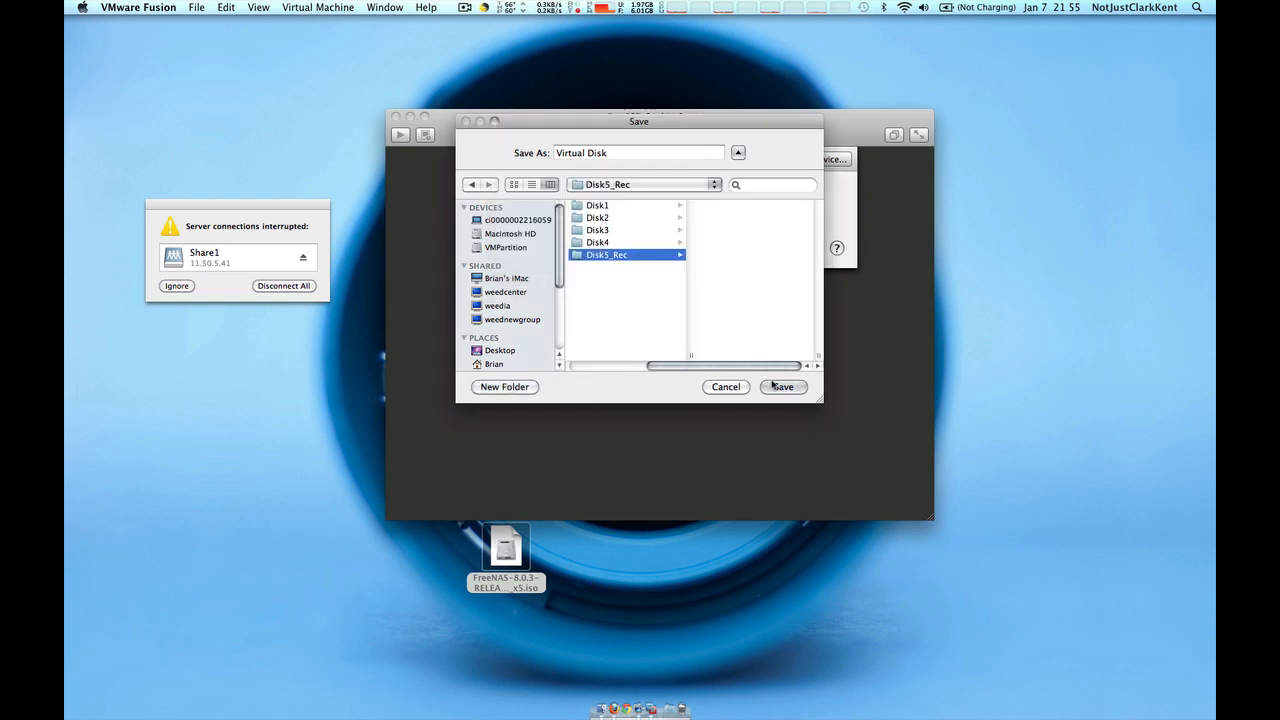
{"action": "triple_click", "coordinate": [623, 152]}
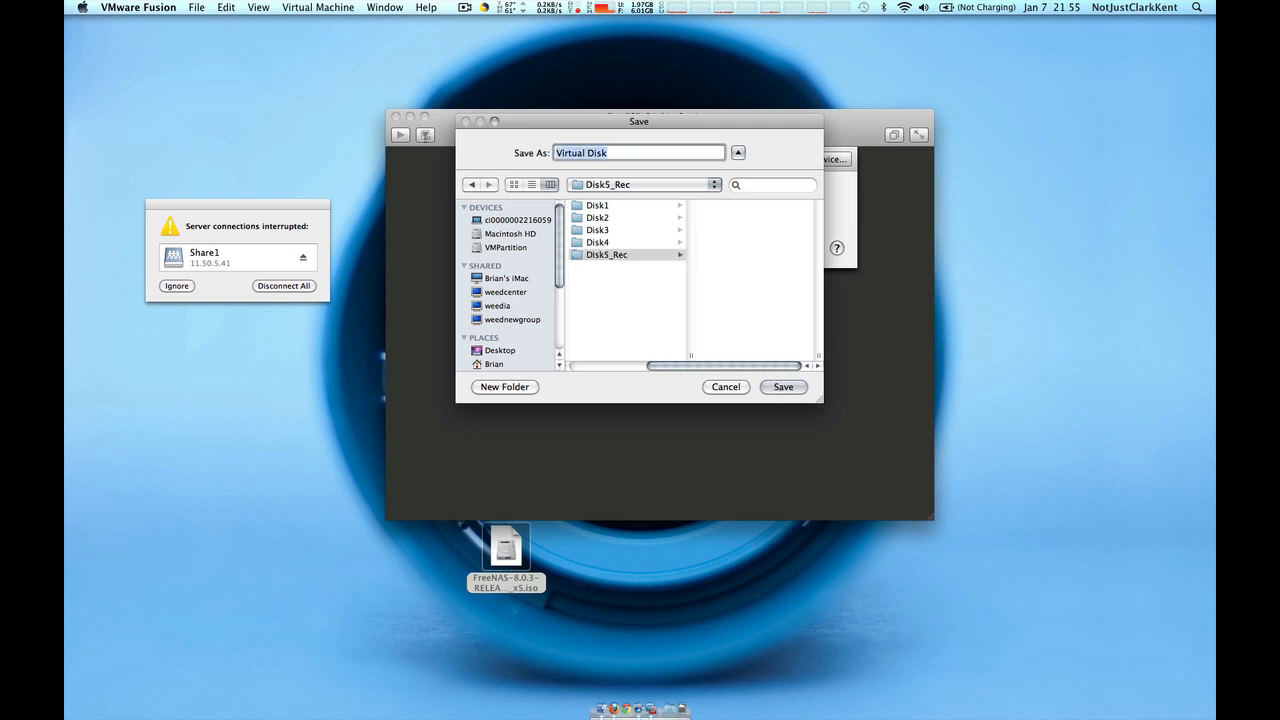
{"action": "type", "text": "Disk4"}
{"action": "key", "text": "Return"}
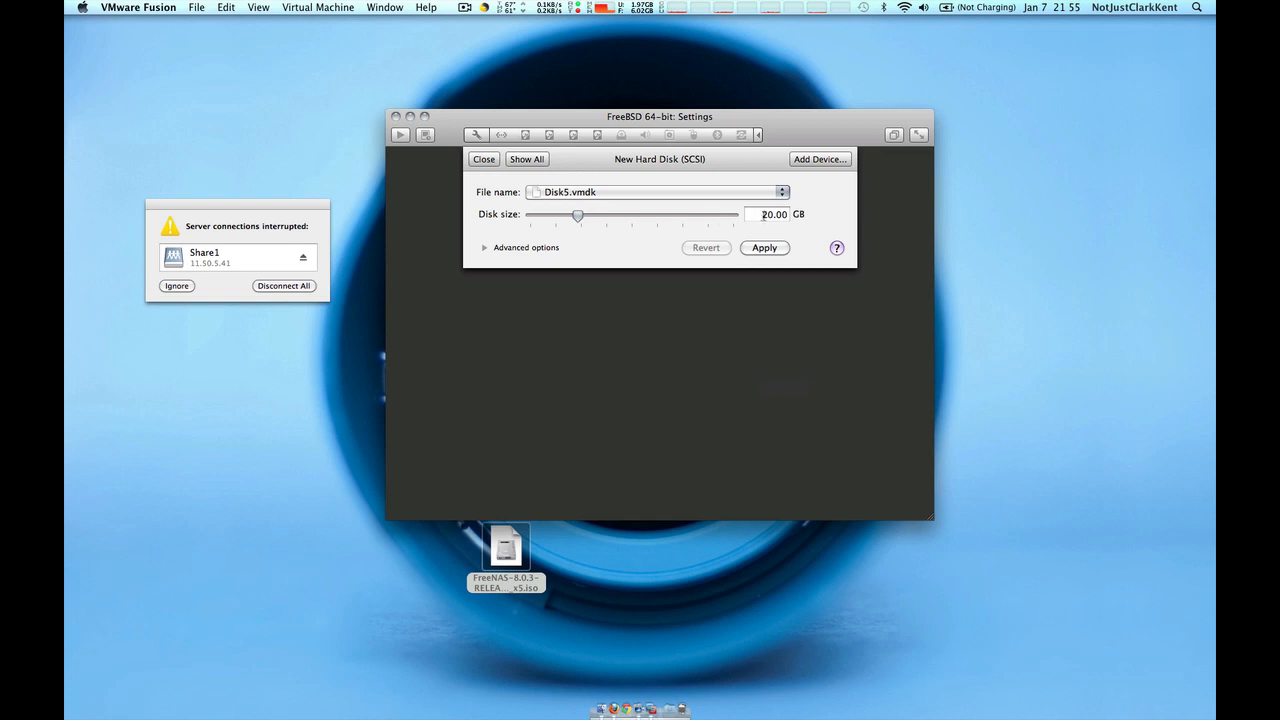
Set the new Disk5 size to 10.00 GB, apply it, and close the VM settings
{"action": "left_click", "coordinate": [763, 215]}
{"action": "type", "text": "1"}
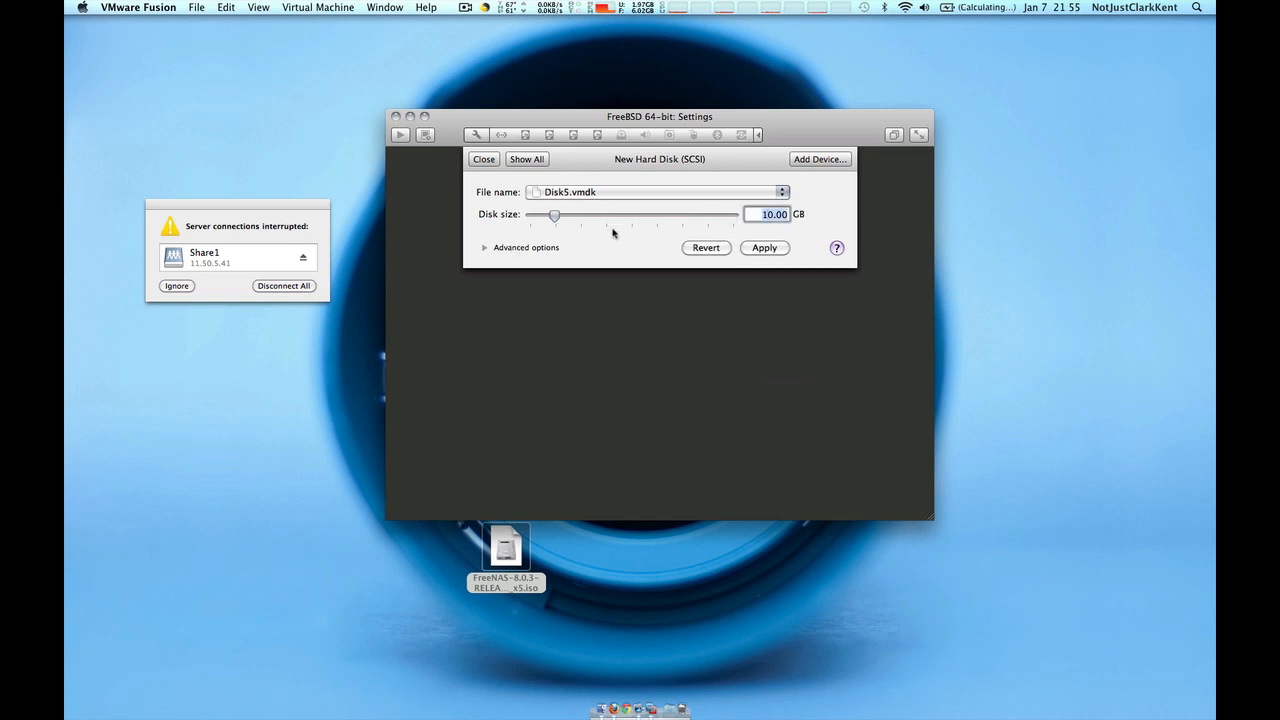
{"action": "left_click", "coordinate": [776, 250]}
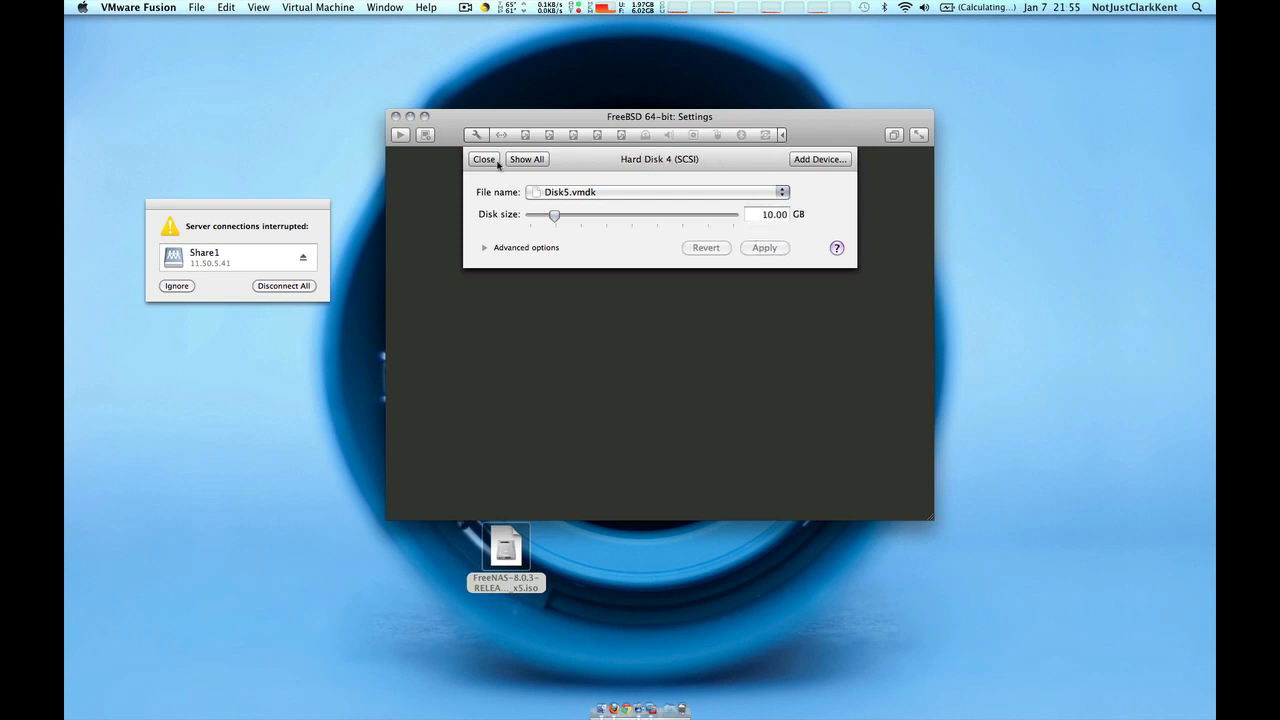
{"action": "left_click", "coordinate": [529, 161]}
{"action": "left_click", "coordinate": [484, 160]}
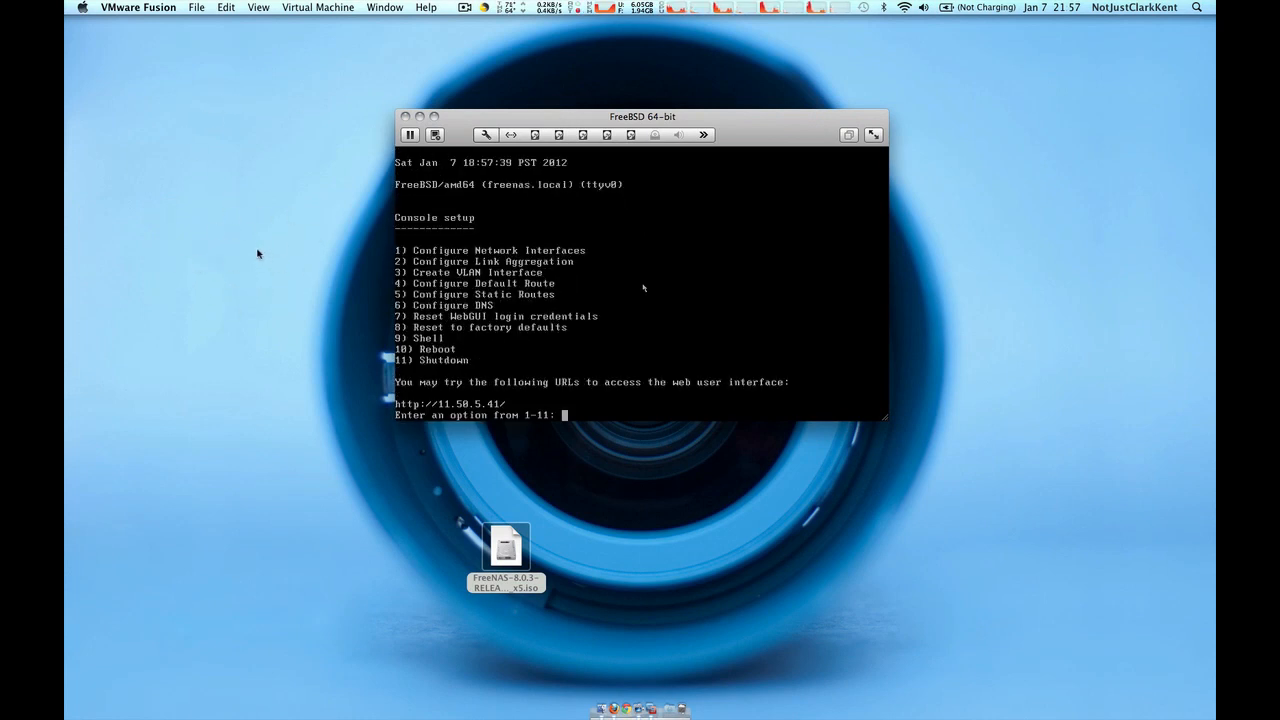
{"action": "key", "text": "ctrl+Left"}
{"action": "key", "text": "ctrl+Left"}
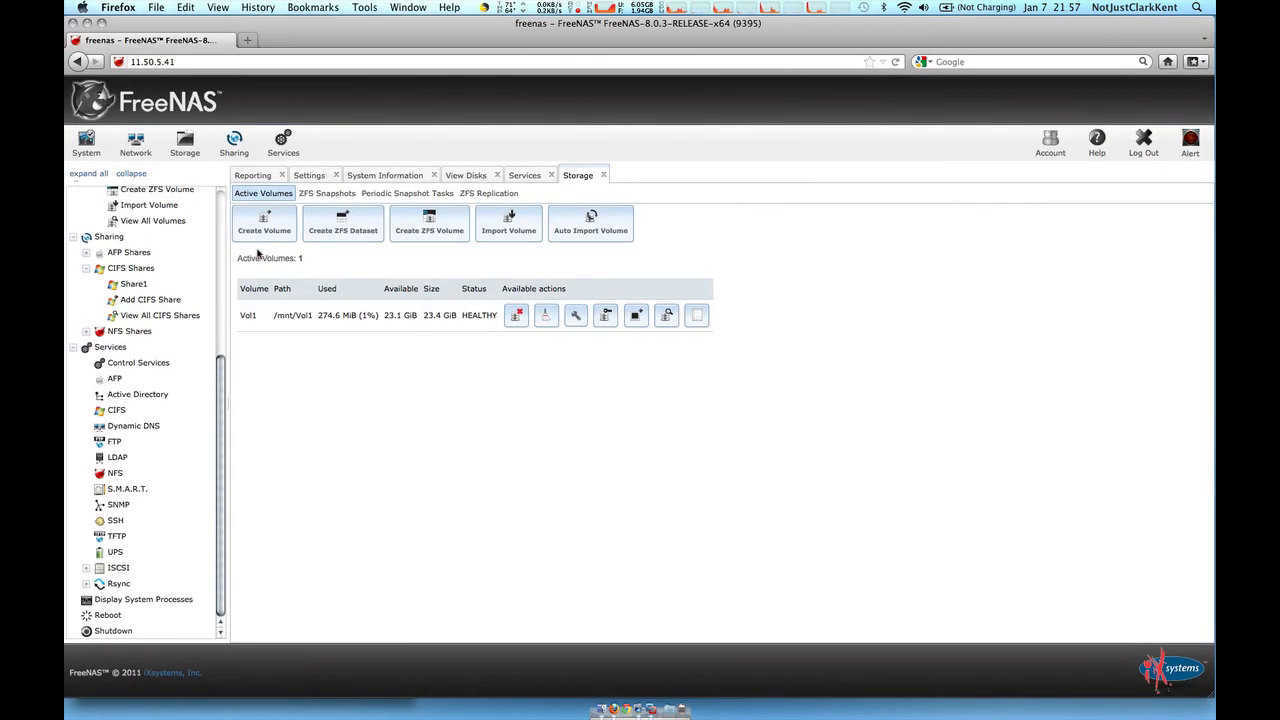
Reload FreeNAS, check Vol1 reads DEGRADED, and start replacing its unnamed disk 3
{"action": "key", "text": "super+r"}
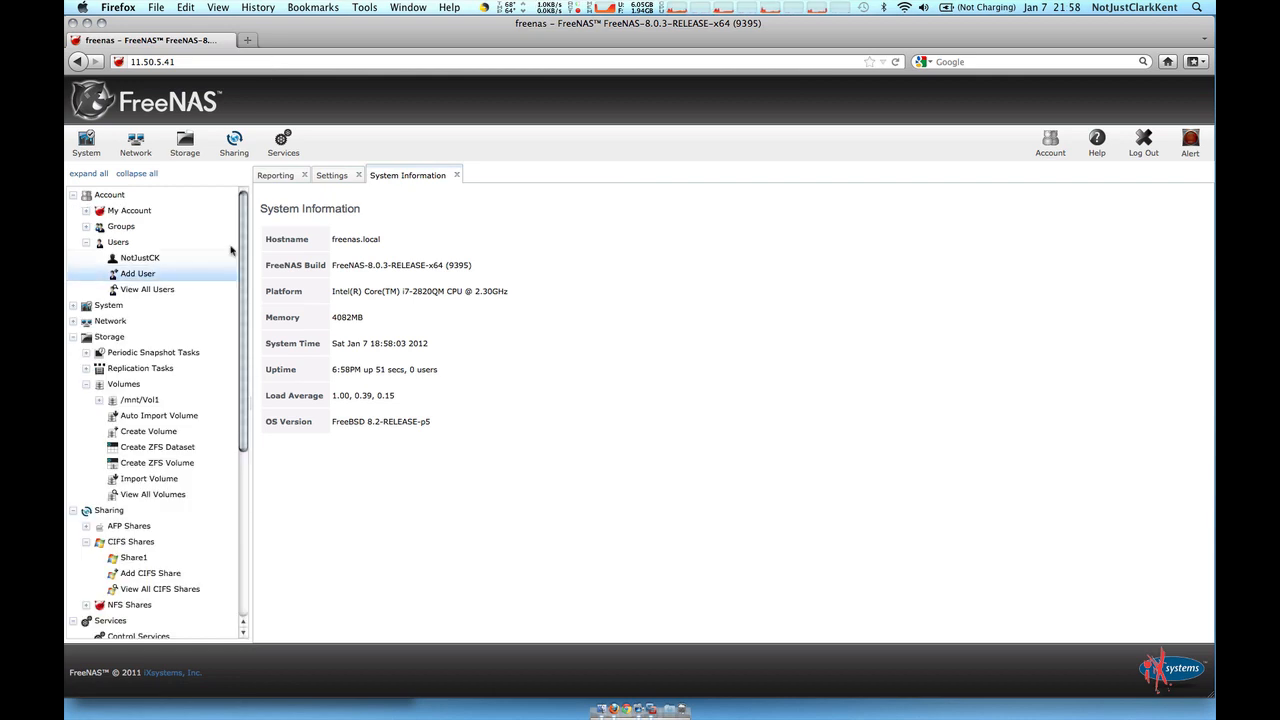
{"action": "left_click", "coordinate": [144, 499]}
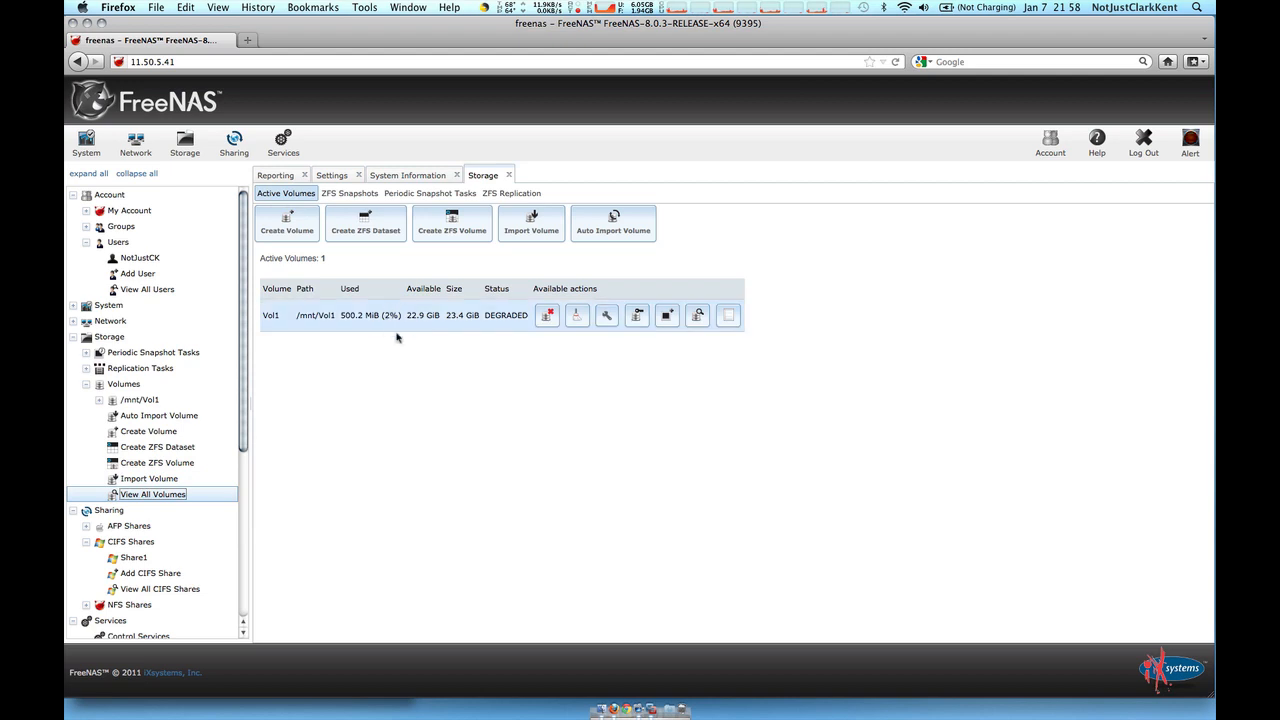
{"action": "double_click", "coordinate": [493, 315]}
{"action": "left_click", "coordinate": [698, 315]}
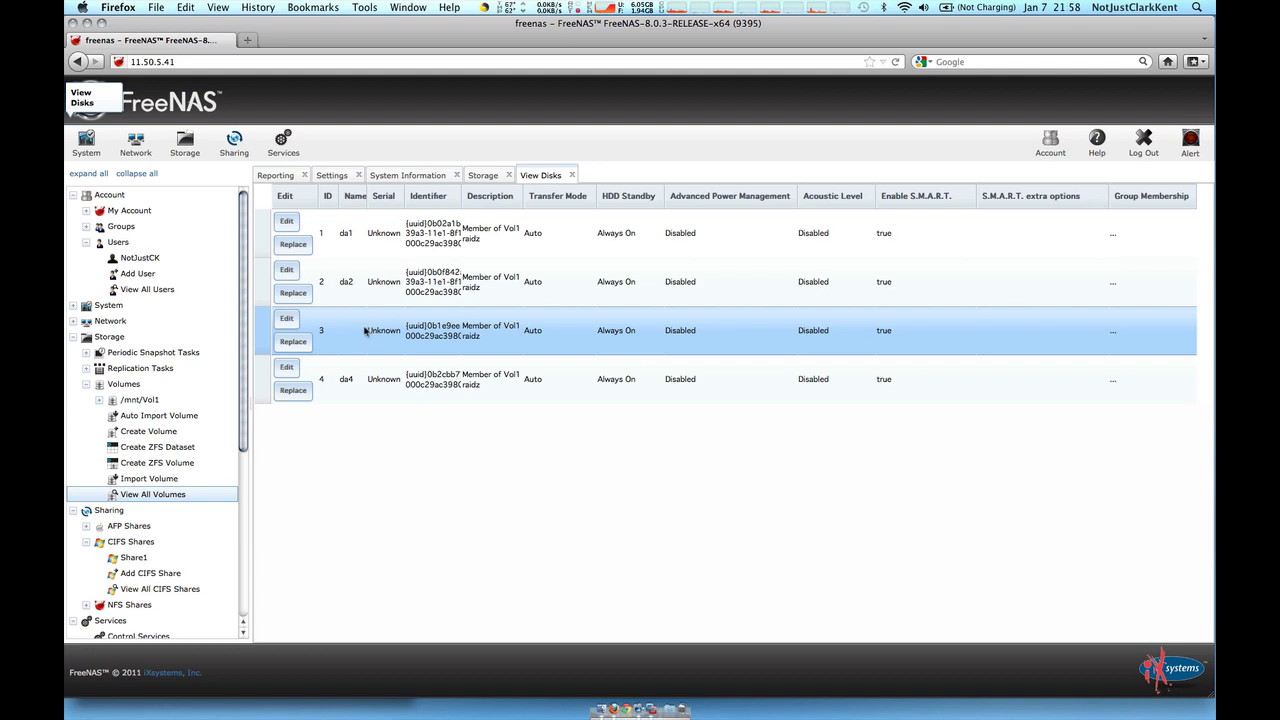
{"action": "left_click", "coordinate": [293, 342]}
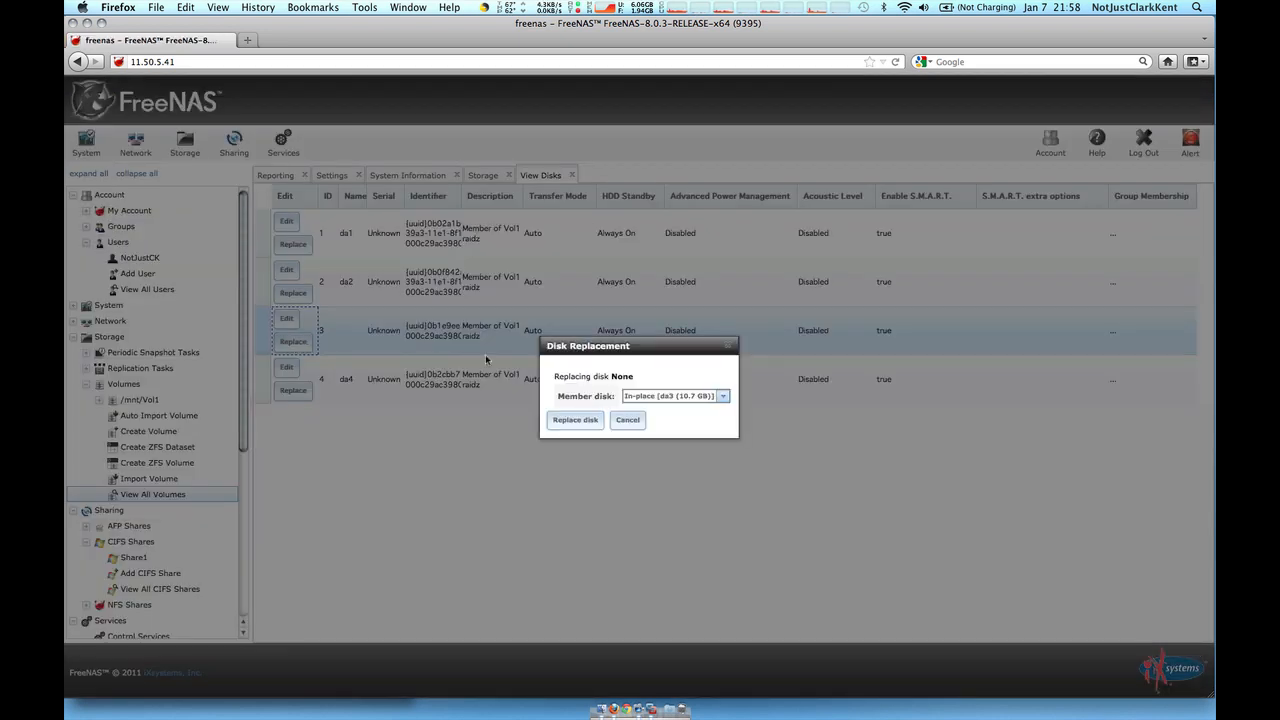
Replace Vol1's failed disk 3 with da3, then detach the old disk 3
{"action": "left_click", "coordinate": [578, 421]}
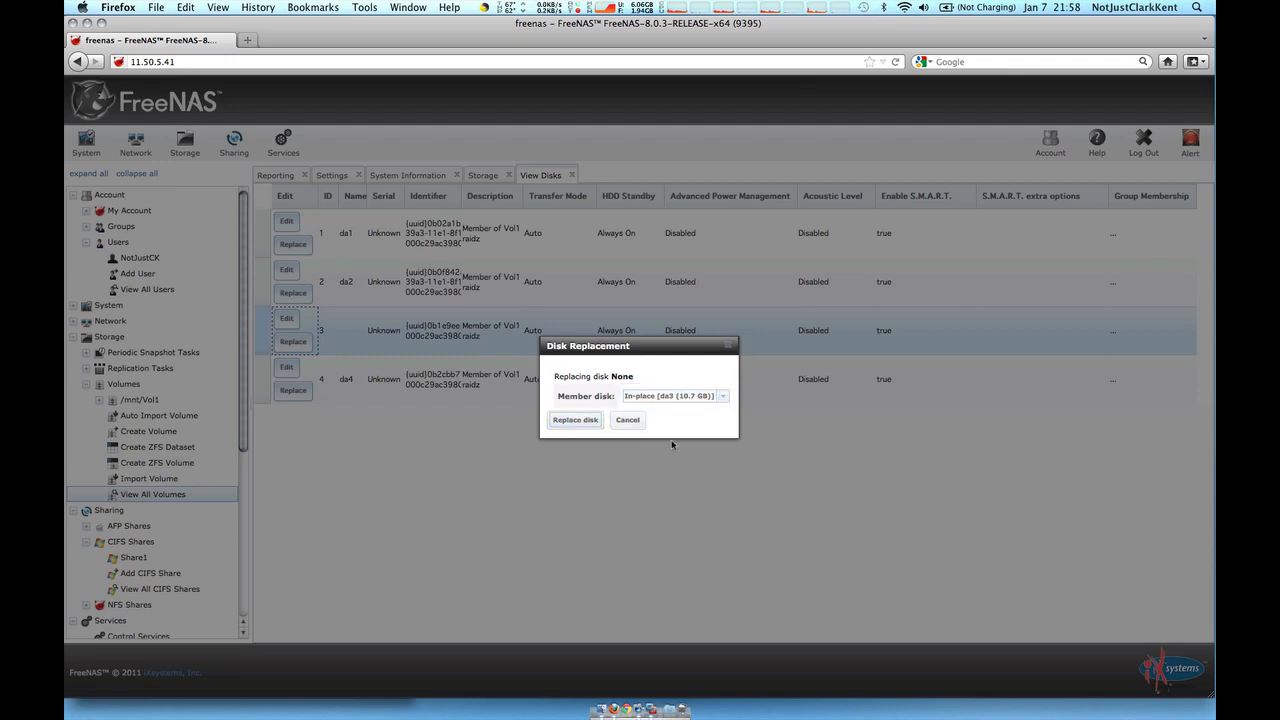
{"action": "left_click", "coordinate": [576, 419]}
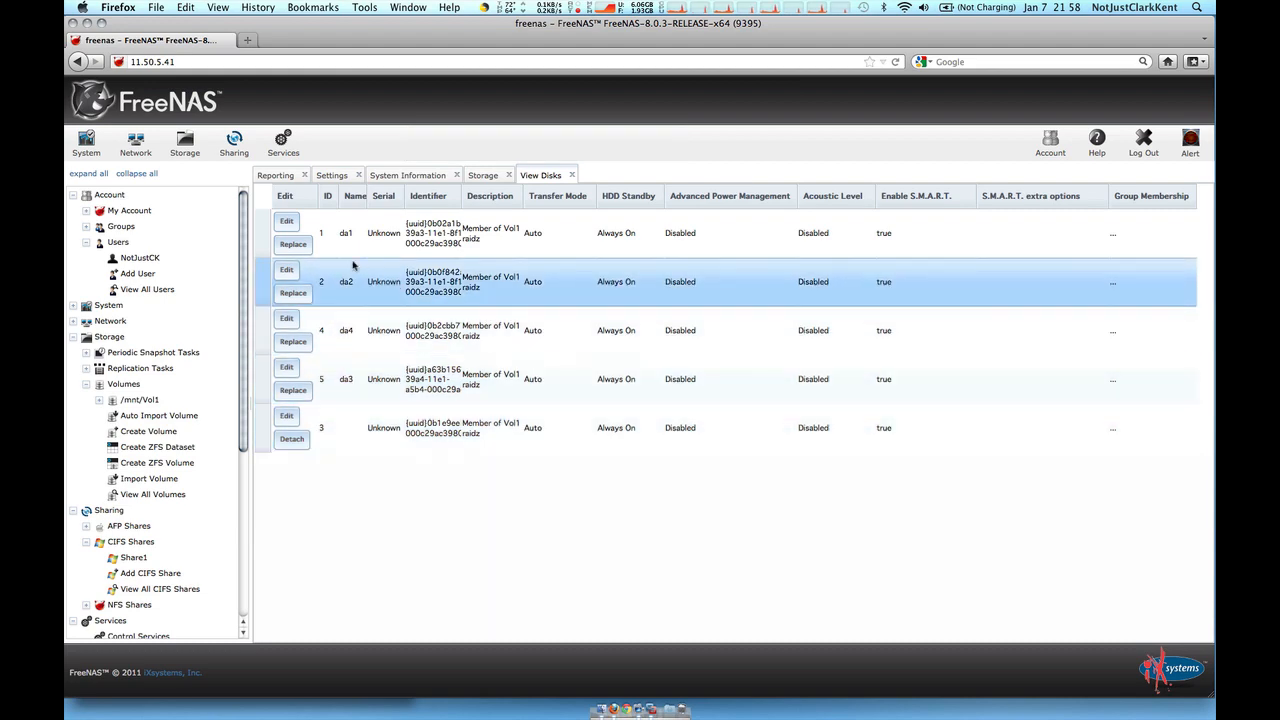
{"action": "left_click", "coordinate": [292, 439]}
{"action": "left_click", "coordinate": [545, 408]}
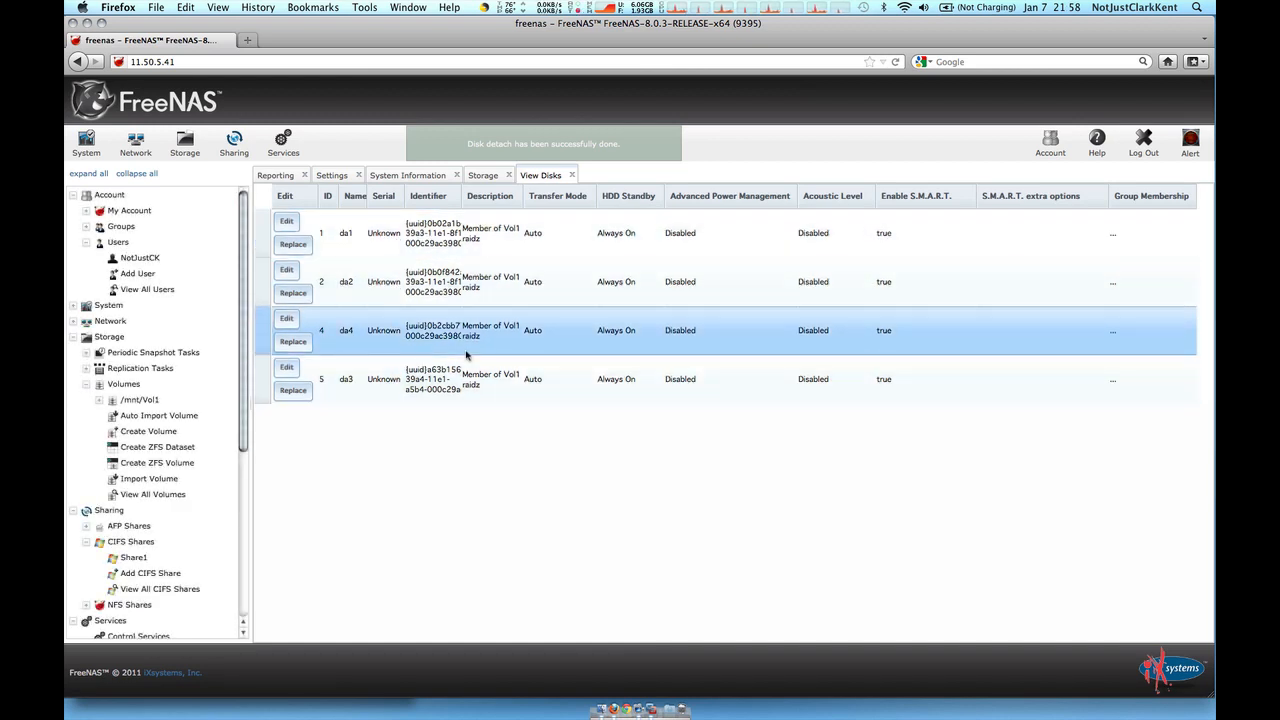
Reload the Storage volumes list, confirm Vol1 reads HEALTHY, and return to the VM console space
{"action": "left_click", "coordinate": [484, 176]}
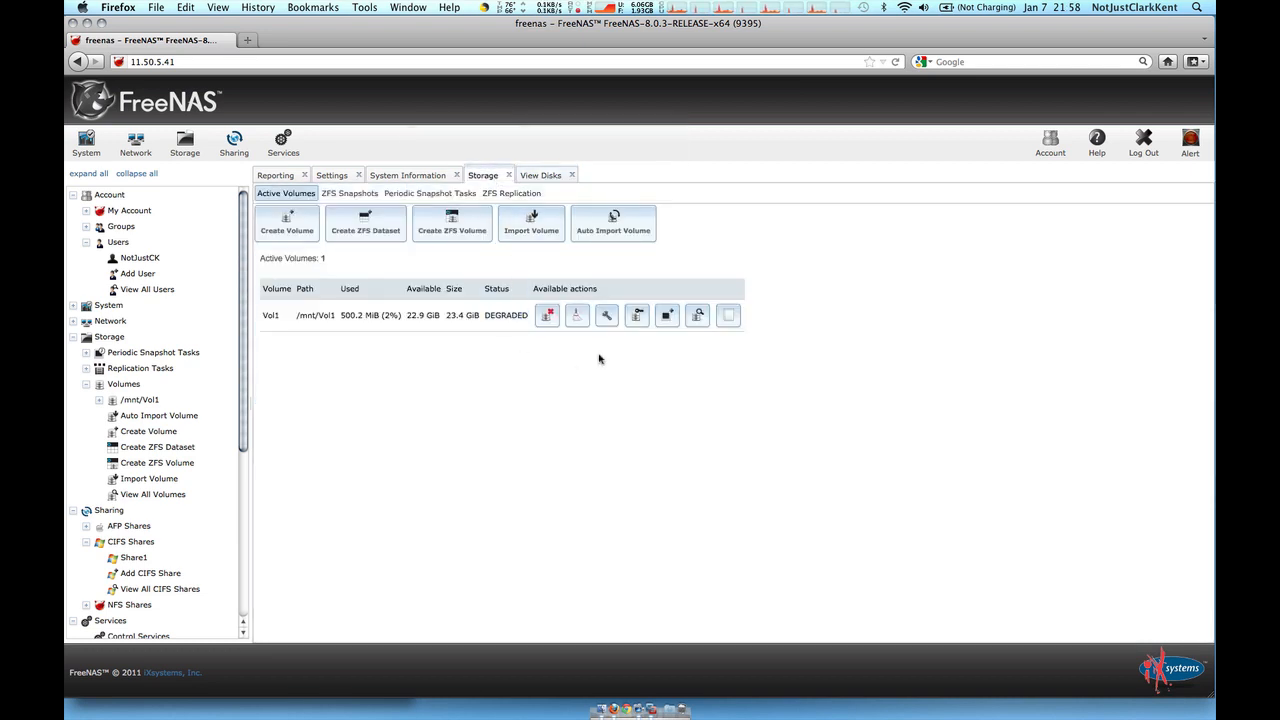
{"action": "key", "text": "super+r"}
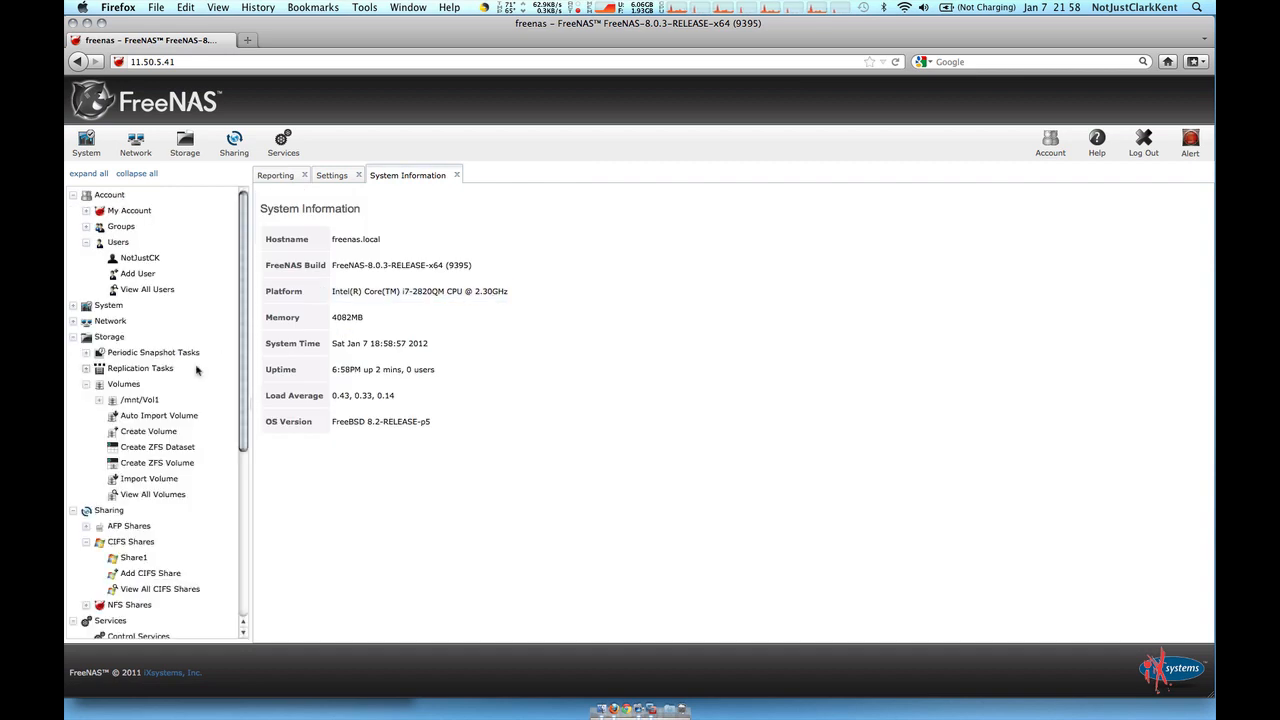
{"action": "left_click", "coordinate": [168, 494]}
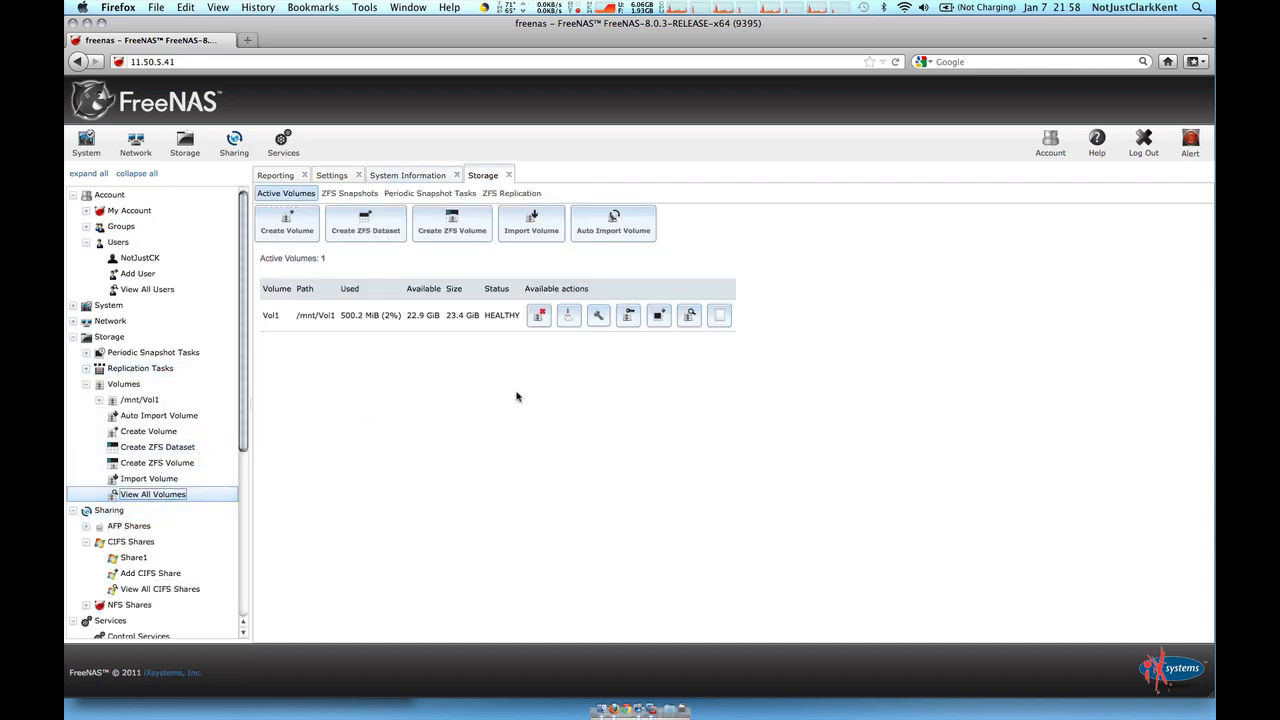
{"action": "double_click", "coordinate": [499, 316]}
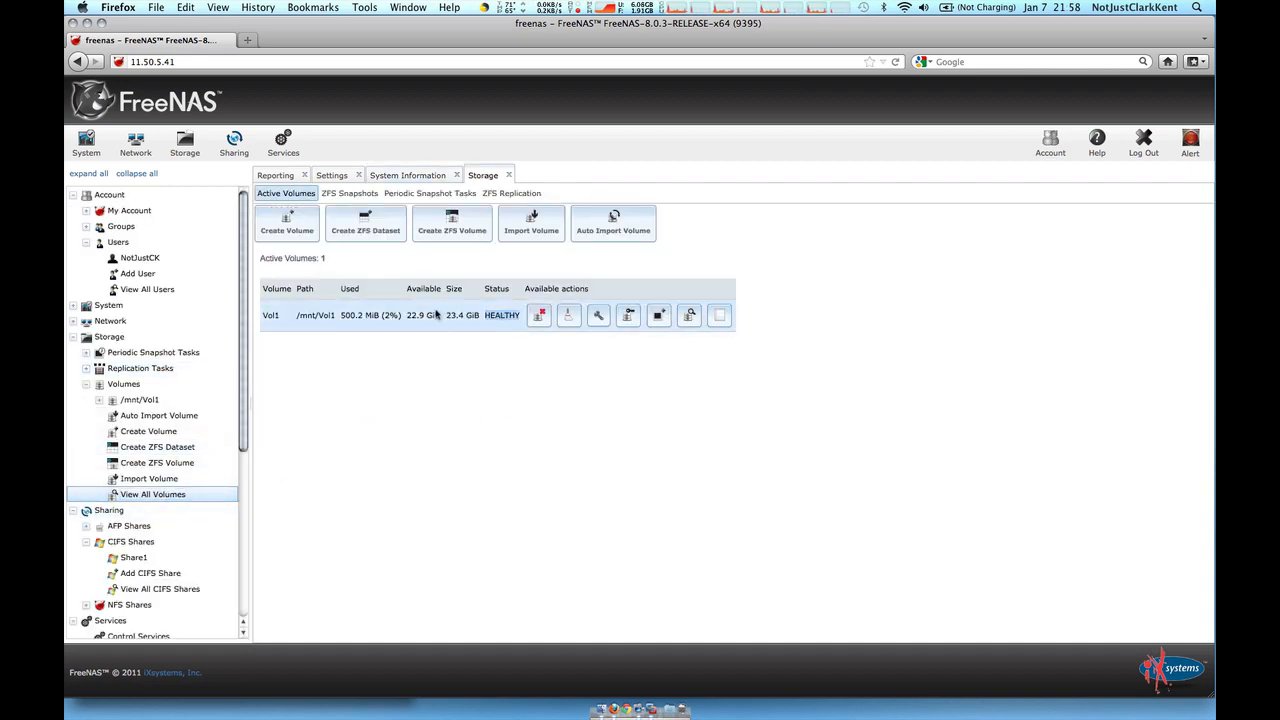
{"action": "key", "text": "ctrl+Right"}
{"action": "key", "text": "ctrl+Right"}
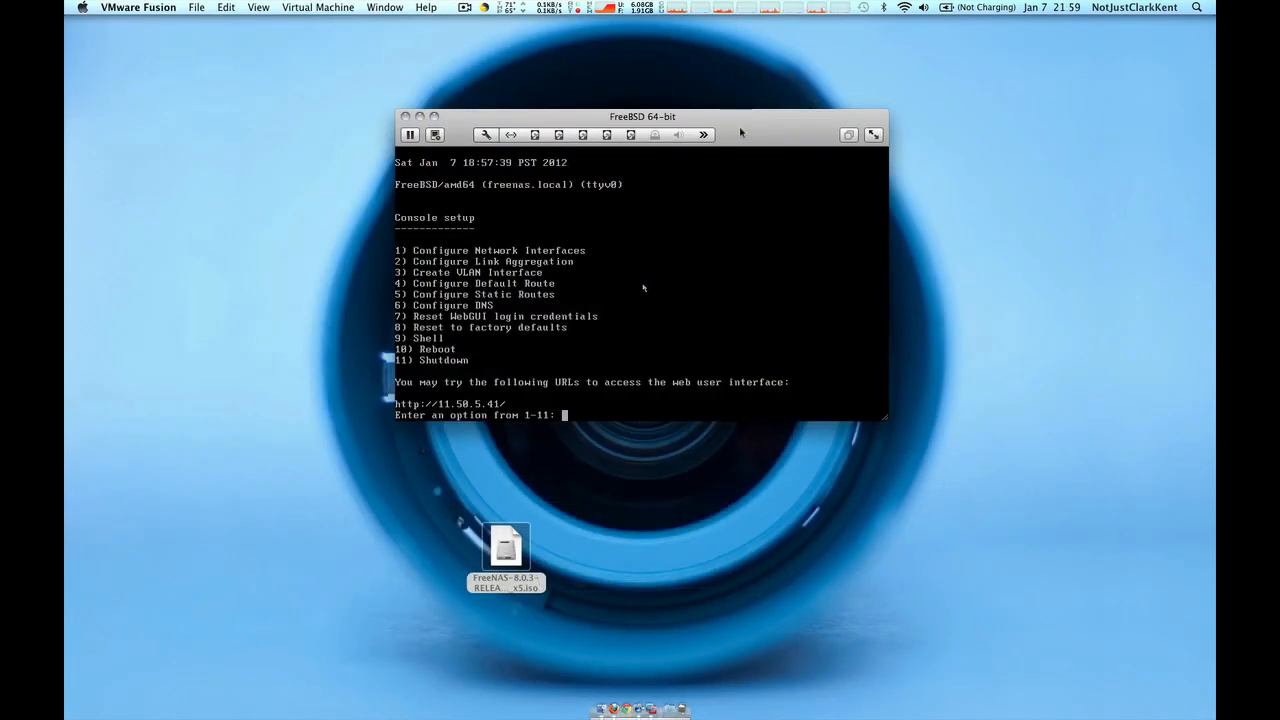
Move the FreeBSD console window slightly lower and make Finder the active program
{"action": "left_click_drag", "start_coordinate": [745, 131], "coordinate": [757, 161]}
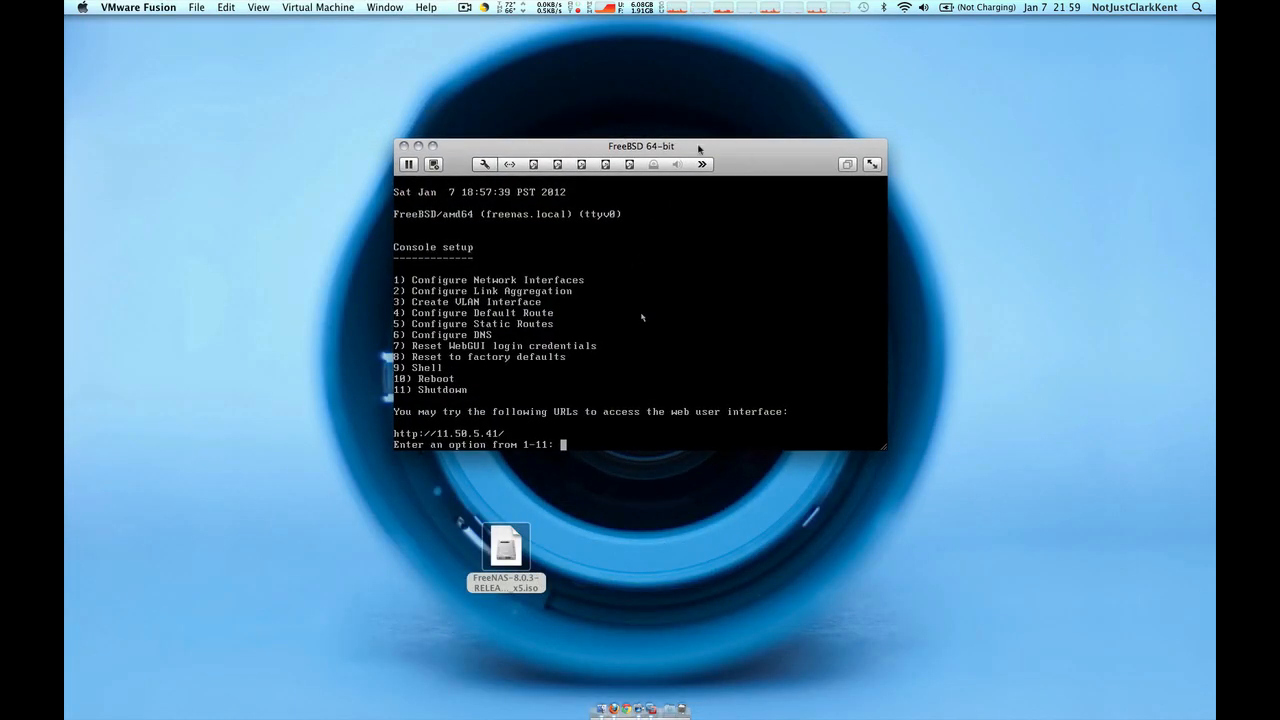
{"action": "mouse_move", "coordinate": [761, 160]}
{"action": "left_mouse_down"}
{"action": "mouse_move", "coordinate": [779, 136]}
{"action": "mouse_move", "coordinate": [757, 146]}
{"action": "left_mouse_up"}
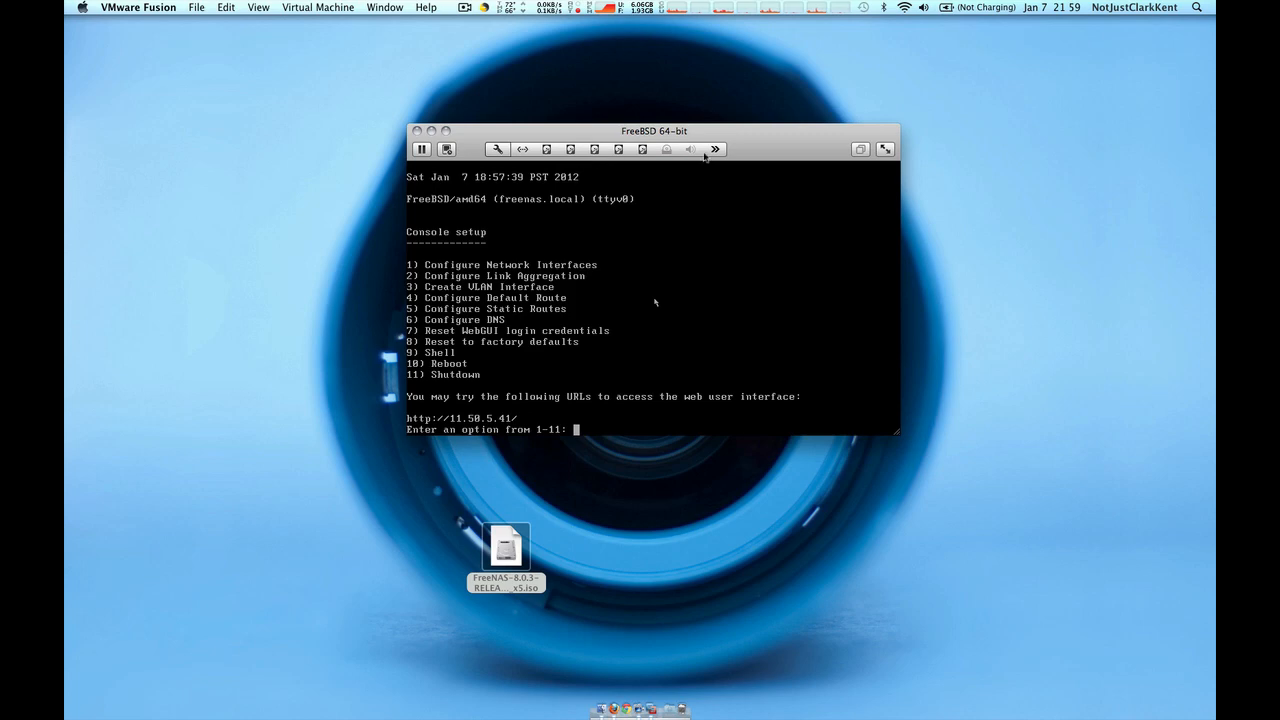
{"action": "left_click_drag", "start_coordinate": [749, 156], "coordinate": [762, 174]}
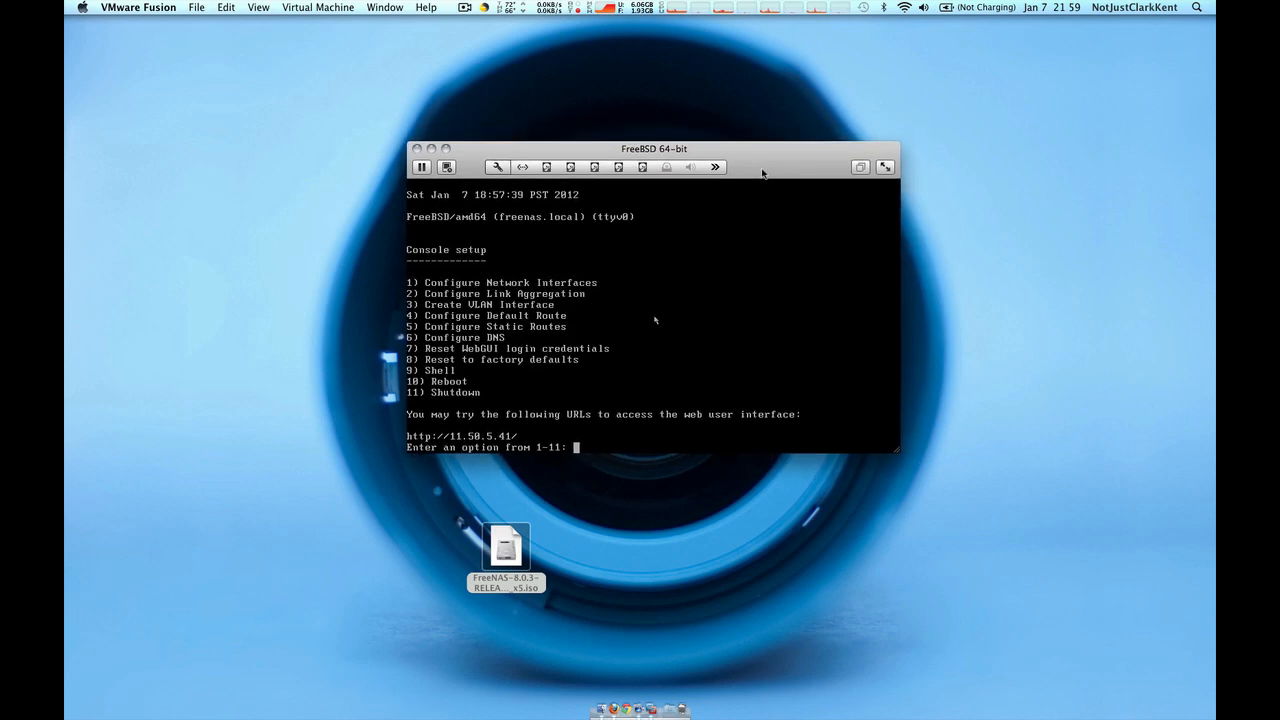
{"action": "key", "text": "ctrl+Left"}
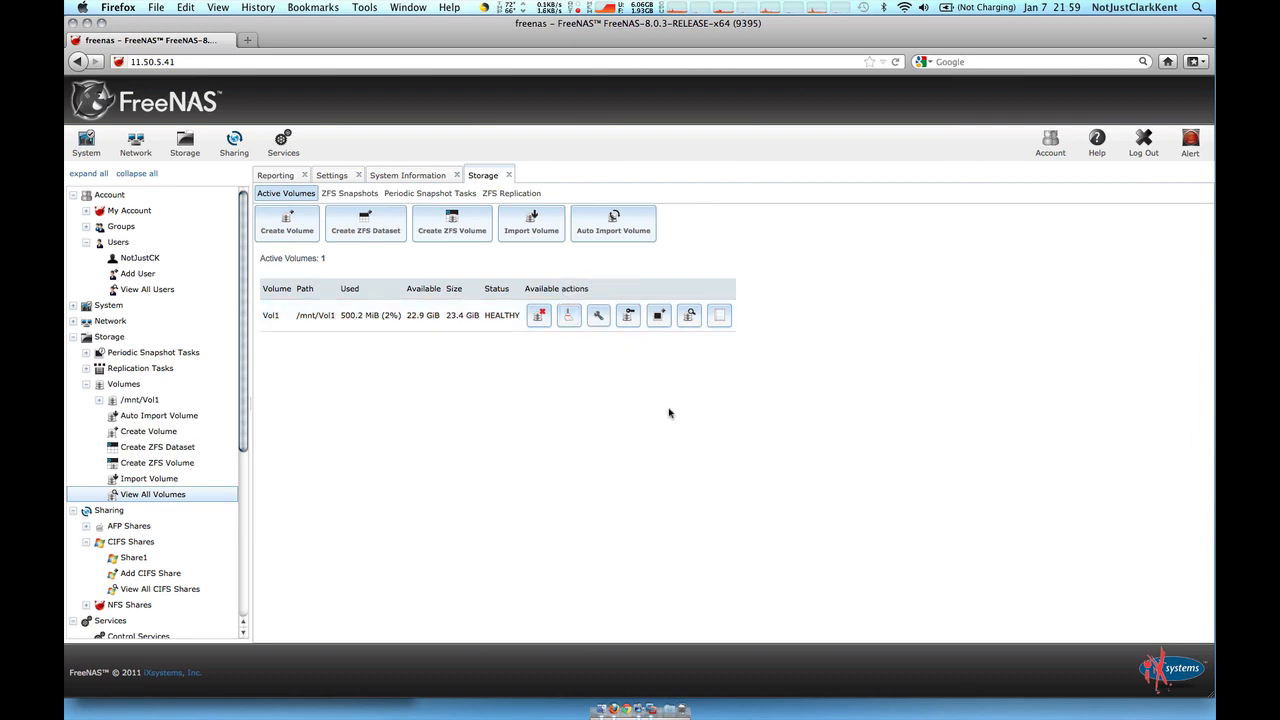
{"action": "key", "text": "ctrl+Right"}
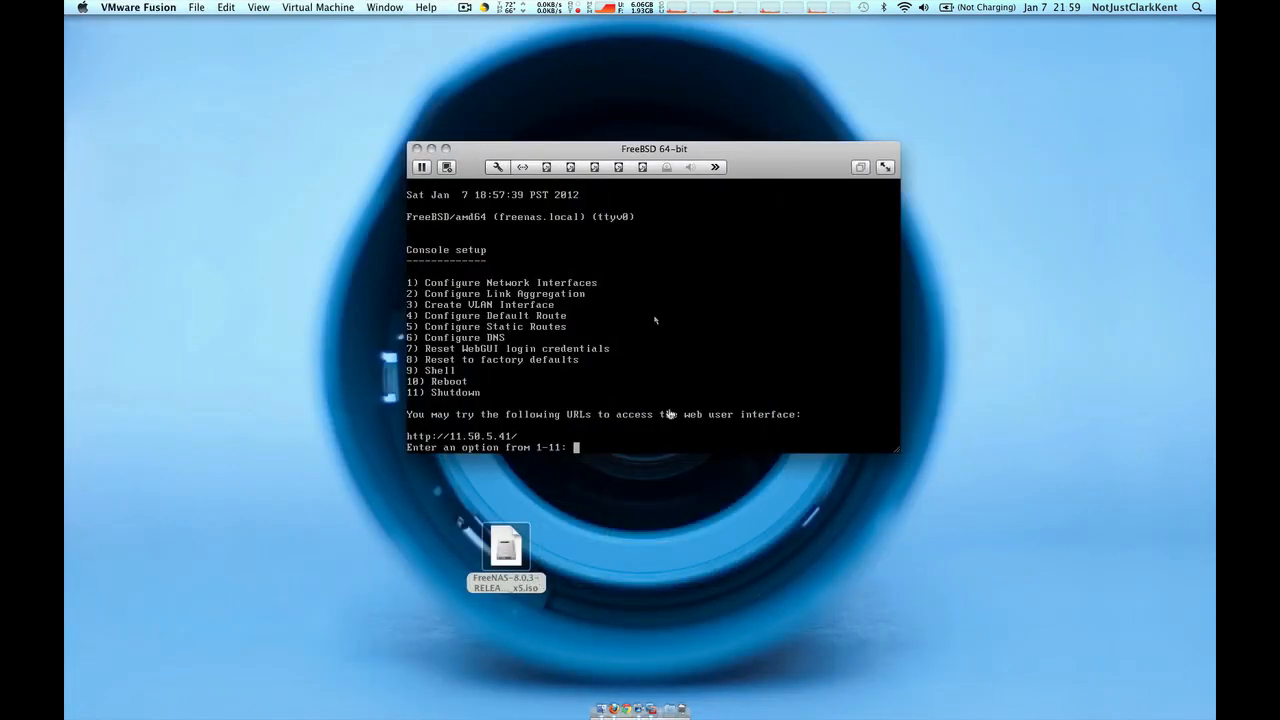
{"action": "left_click", "coordinate": [712, 521]}
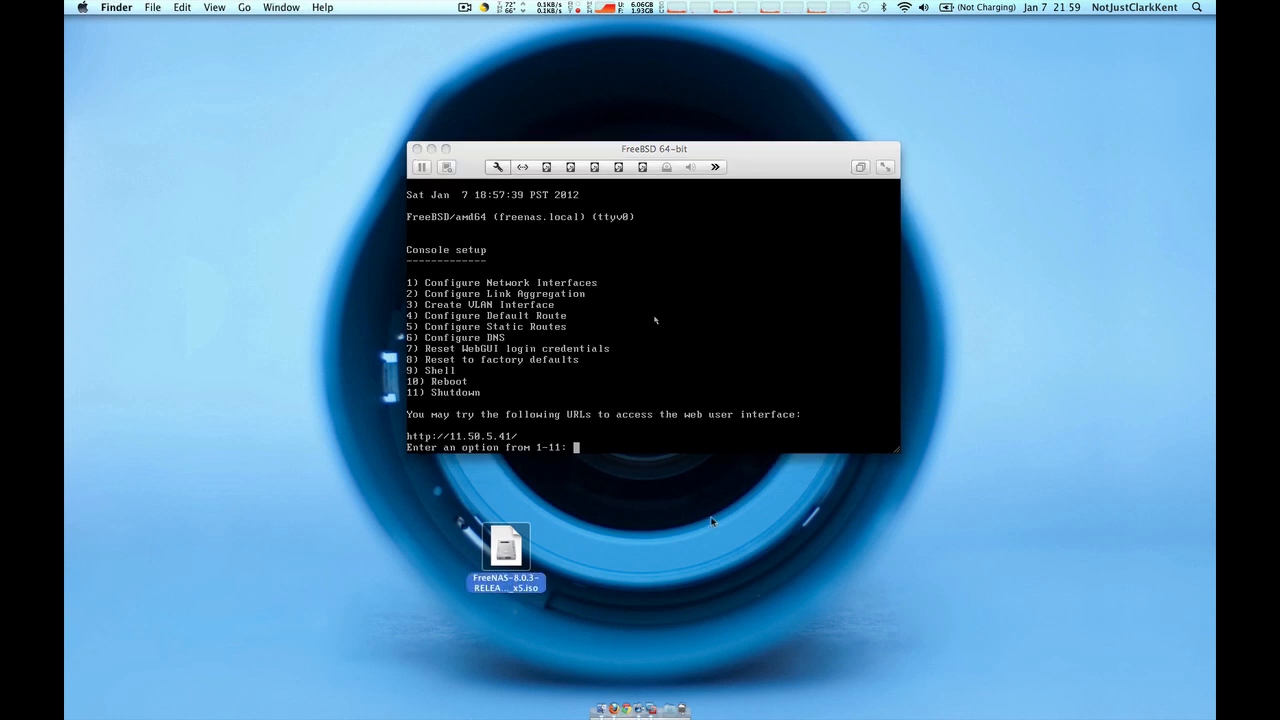
Connect Finder to smb://11.50.5.41/Share1 and move the Share1 window down-left
{"action": "key", "text": "super+n"}
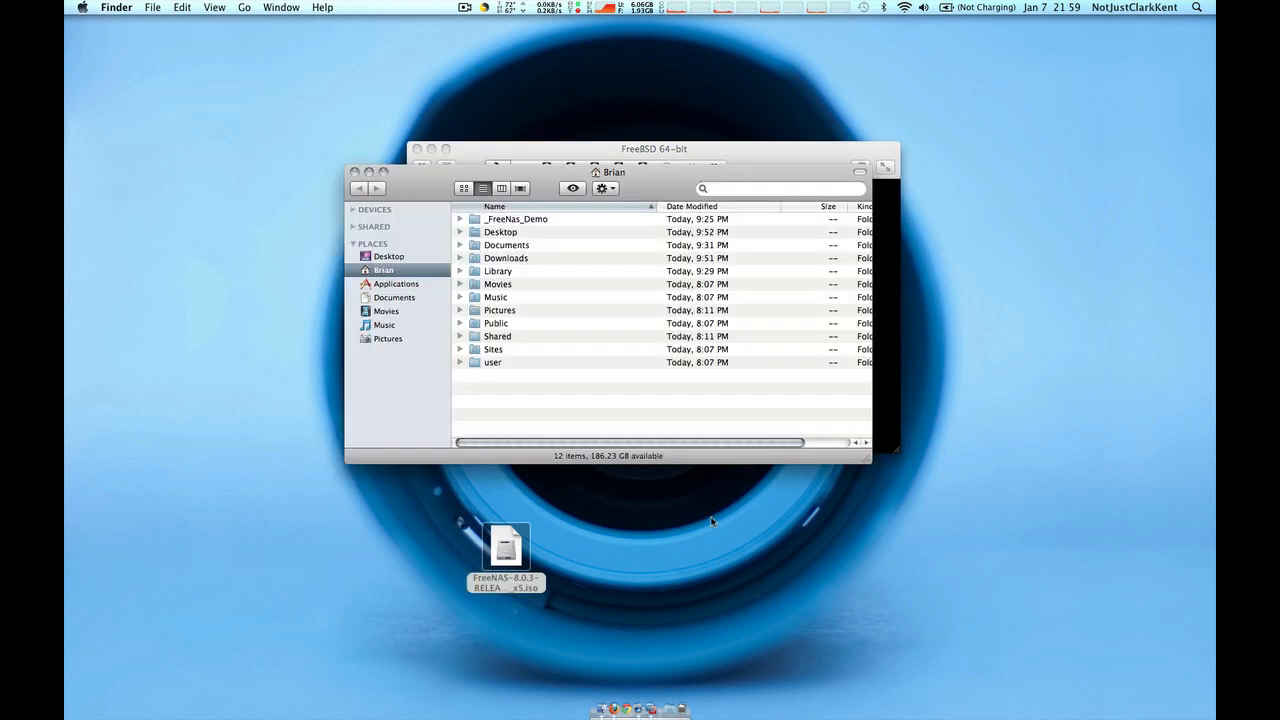
{"action": "key", "text": "super+w"}
{"action": "key", "text": "super+k"}
{"action": "key", "text": "Return"}
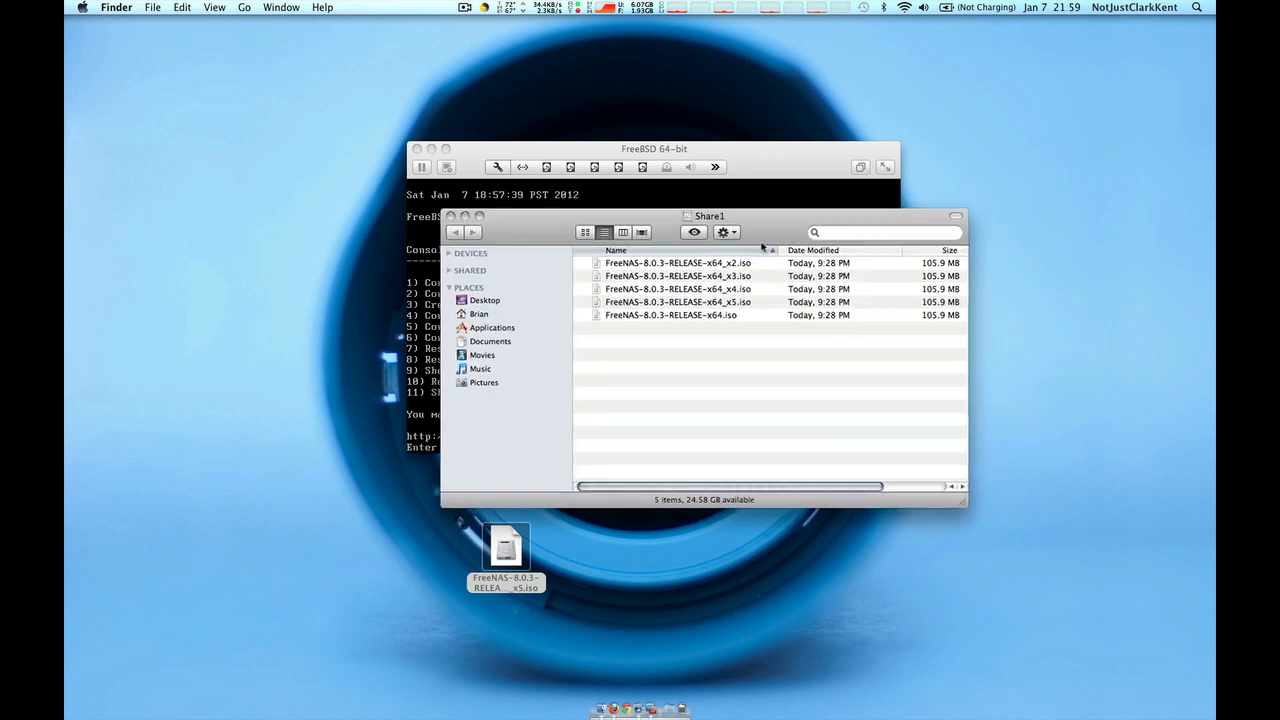
{"action": "left_click_drag", "start_coordinate": [785, 218], "coordinate": [695, 327]}
Copy FreeNAS-8.0.3-RELEASE-x64_x3.iso from Share1 onto the desktop
{"action": "left_click", "coordinate": [655, 427]}
{"action": "left_click", "coordinate": [658, 411]}
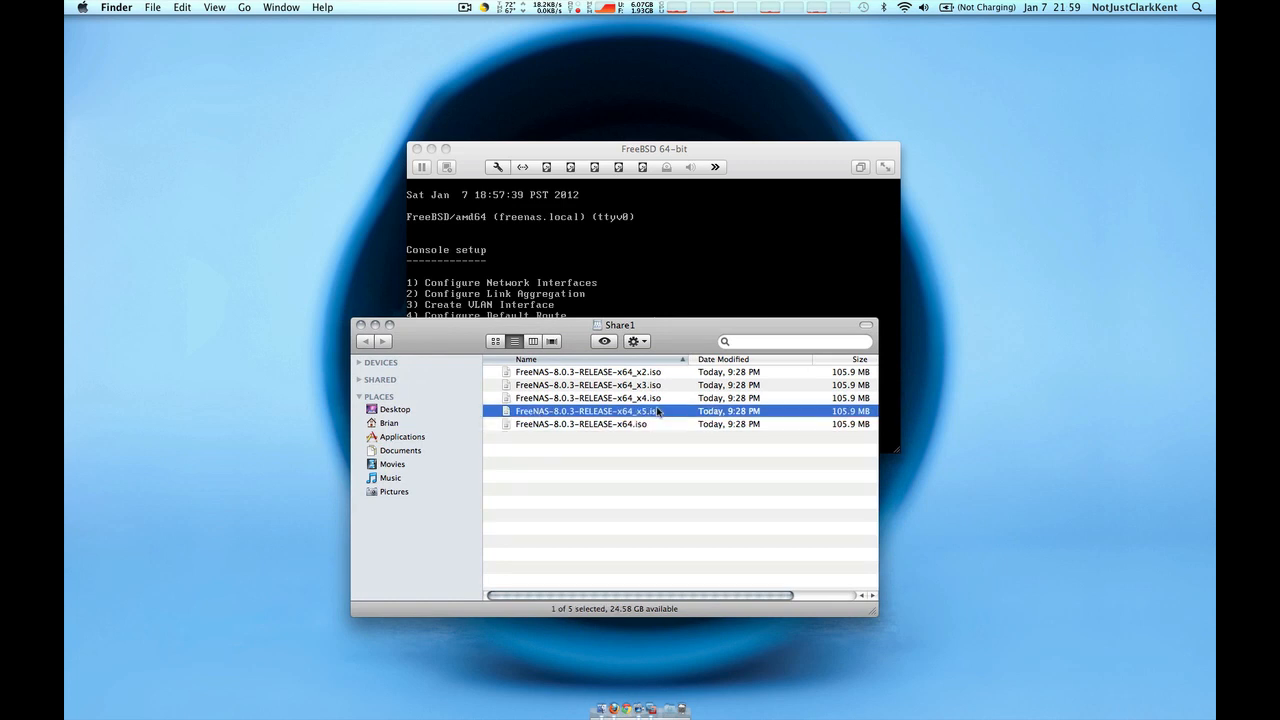
{"action": "key", "text": "Up"}
{"action": "key", "text": "Up"}
{"action": "key", "text": "Up"}
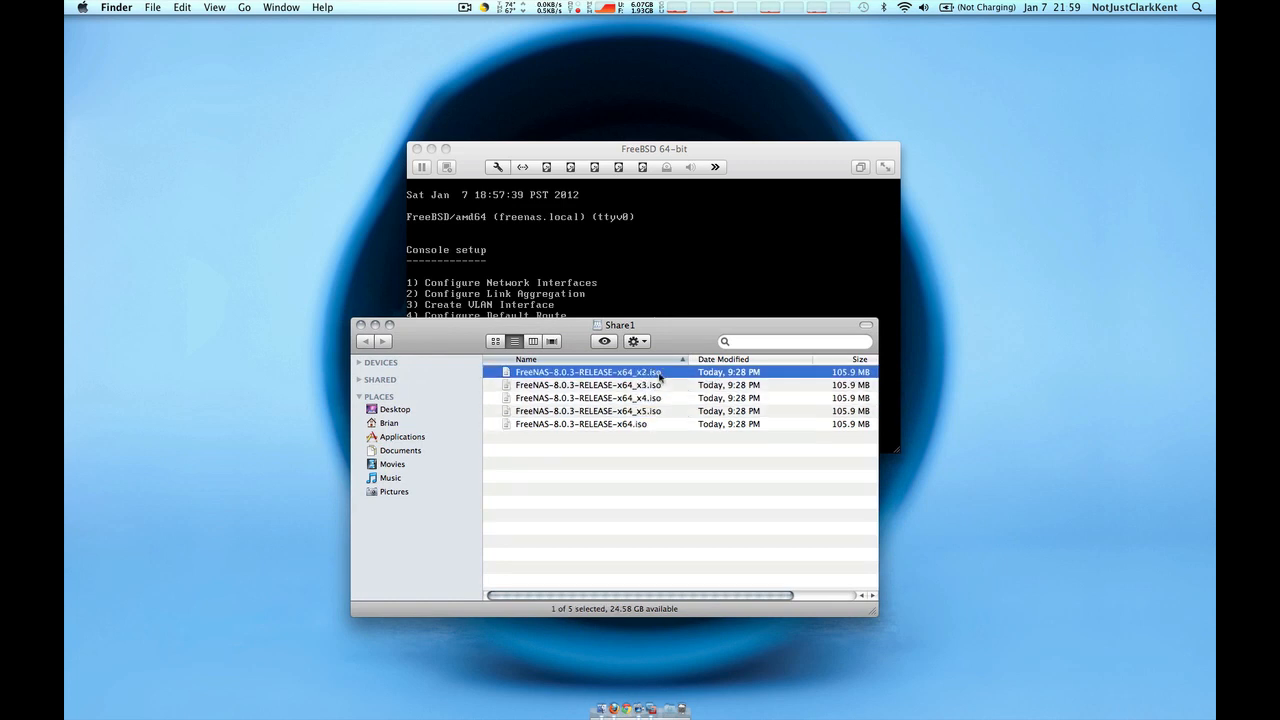
{"action": "left_click", "coordinate": [655, 362]}
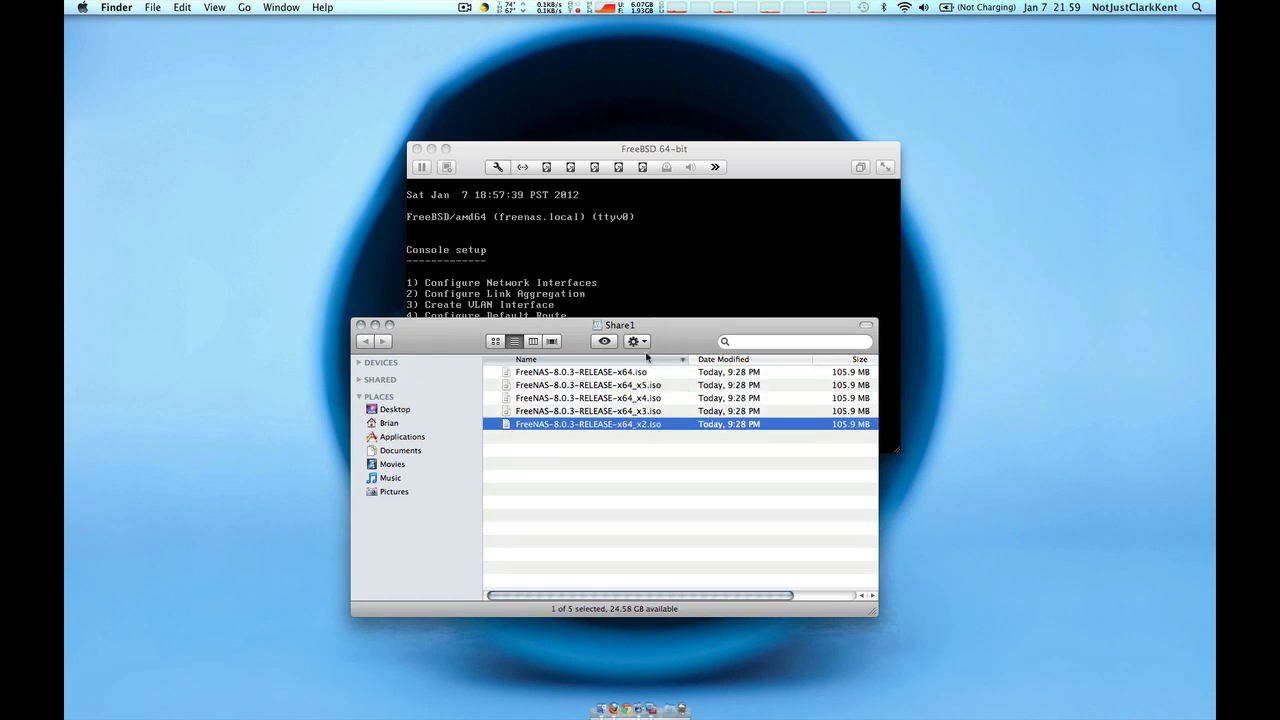
{"action": "left_click", "coordinate": [654, 362]}
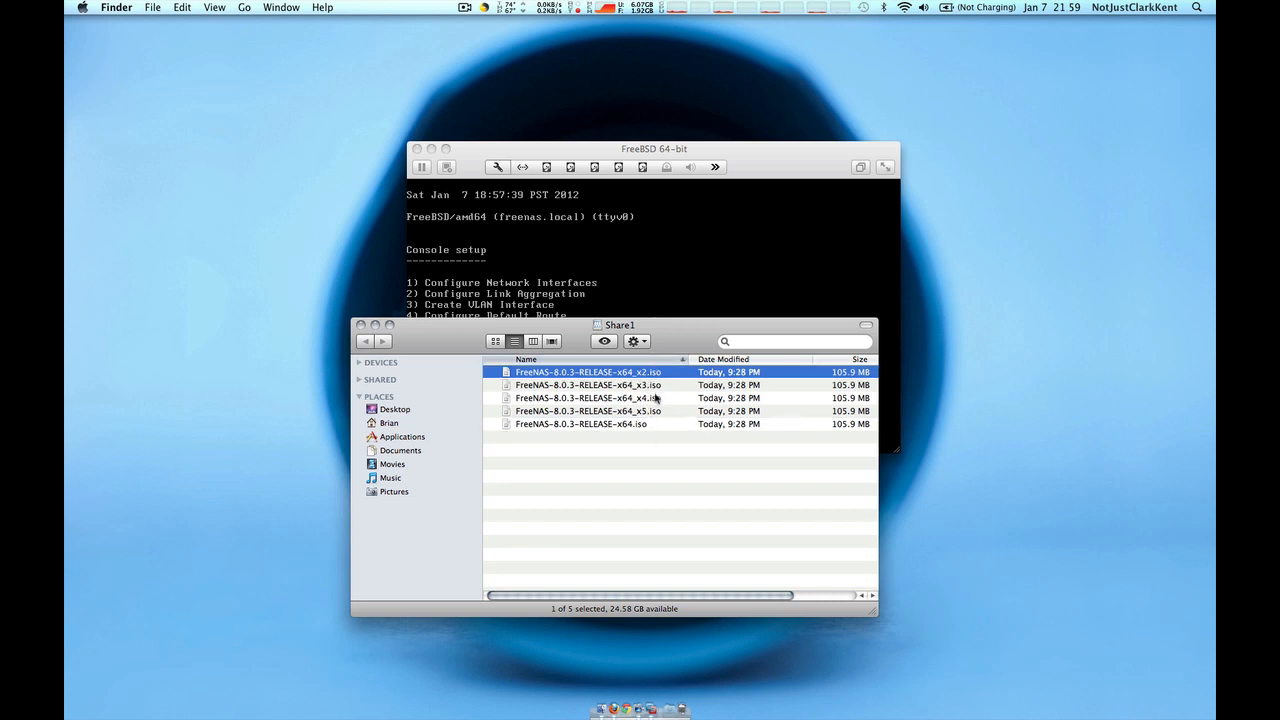
{"action": "left_click", "coordinate": [655, 399]}
{"action": "left_click", "coordinate": [652, 424]}
{"action": "left_click", "coordinate": [658, 399]}
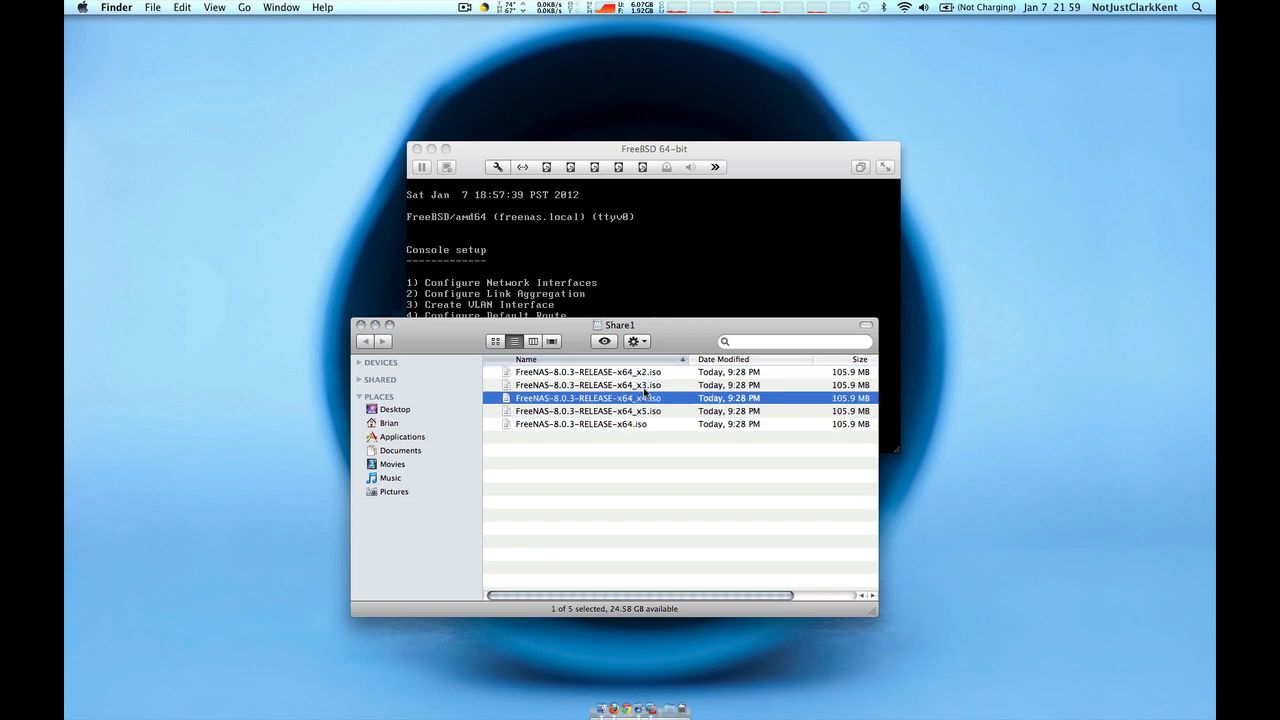
{"action": "left_click_drag", "start_coordinate": [643, 390], "coordinate": [265, 270]}
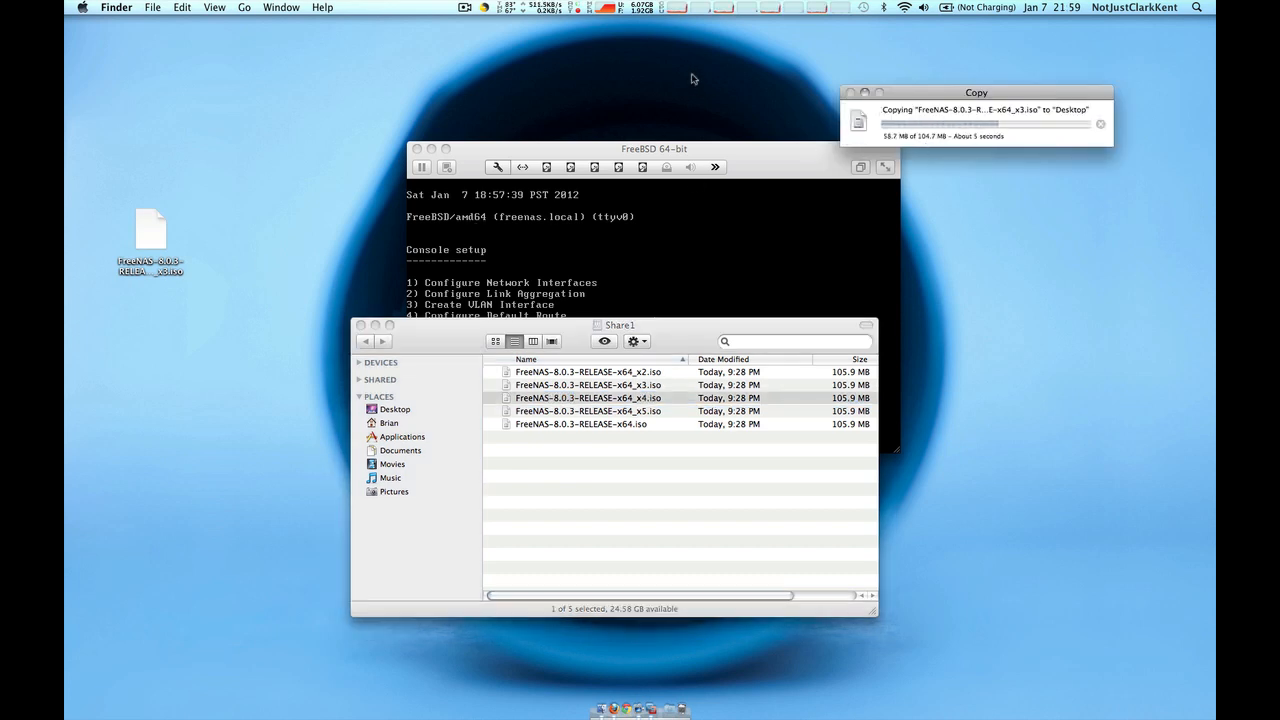
{"action": "left_click", "coordinate": [151, 234]}
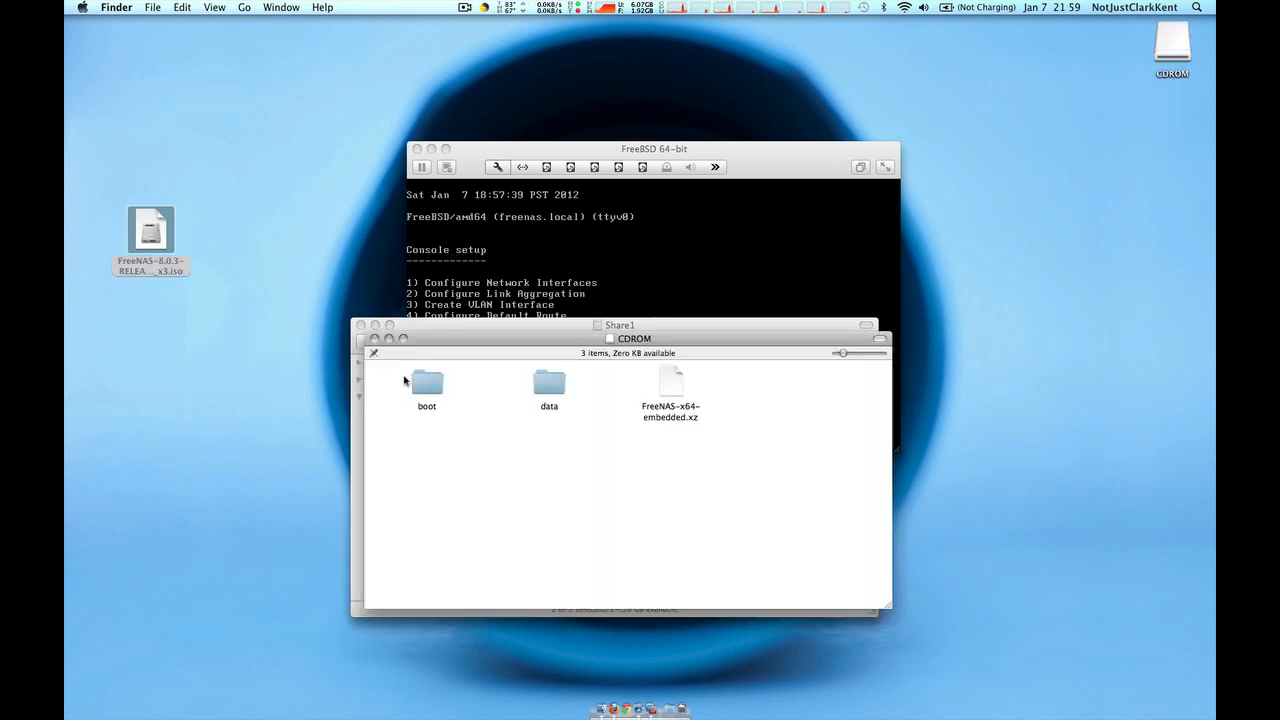
Eject the CDROM disk and close the CDROM and Share1 windows
{"action": "left_click", "coordinate": [380, 388]}
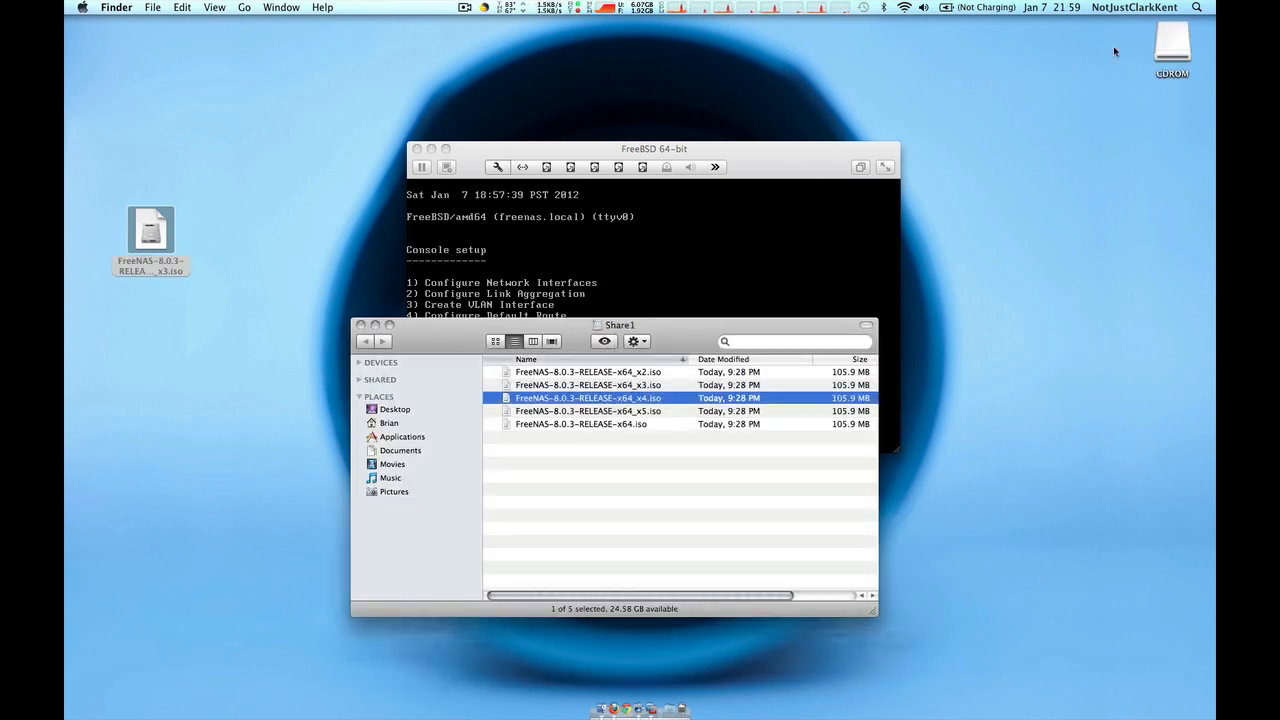
{"action": "left_click", "coordinate": [1165, 42]}
{"action": "right_click", "coordinate": [1165, 42]}
{"action": "left_click", "coordinate": [1120, 64]}
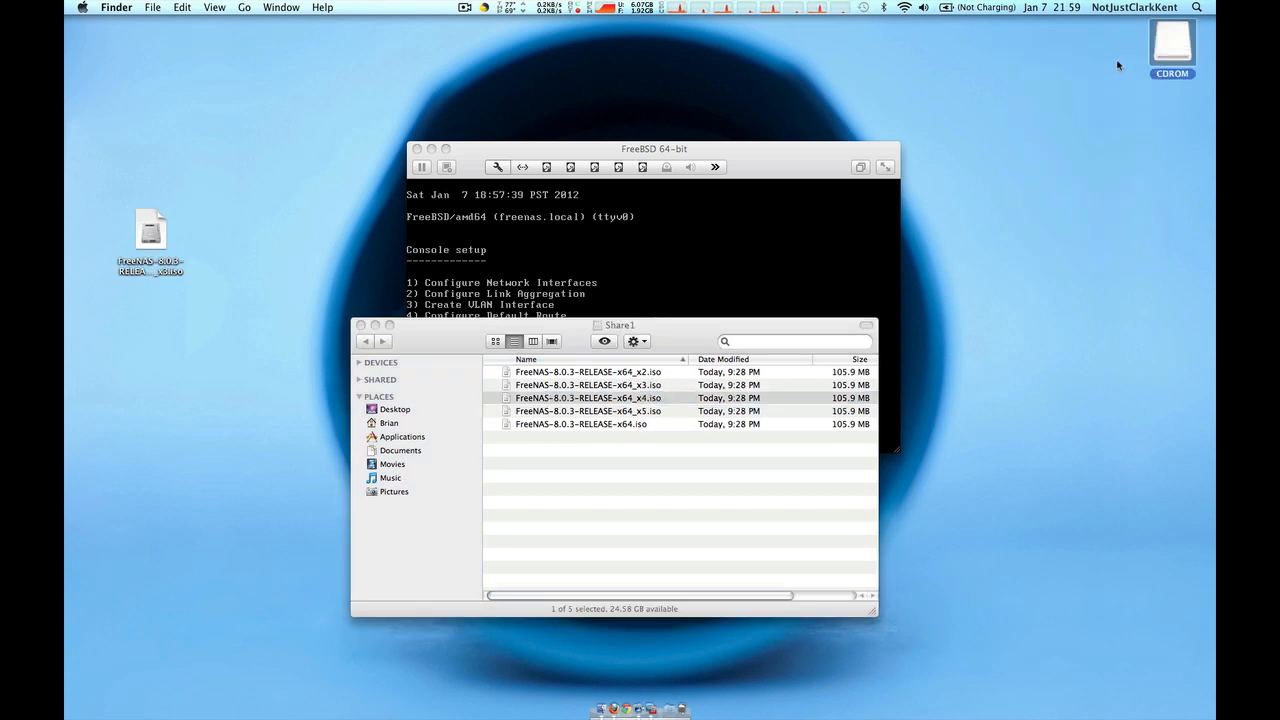
{"action": "left_click", "coordinate": [685, 338]}
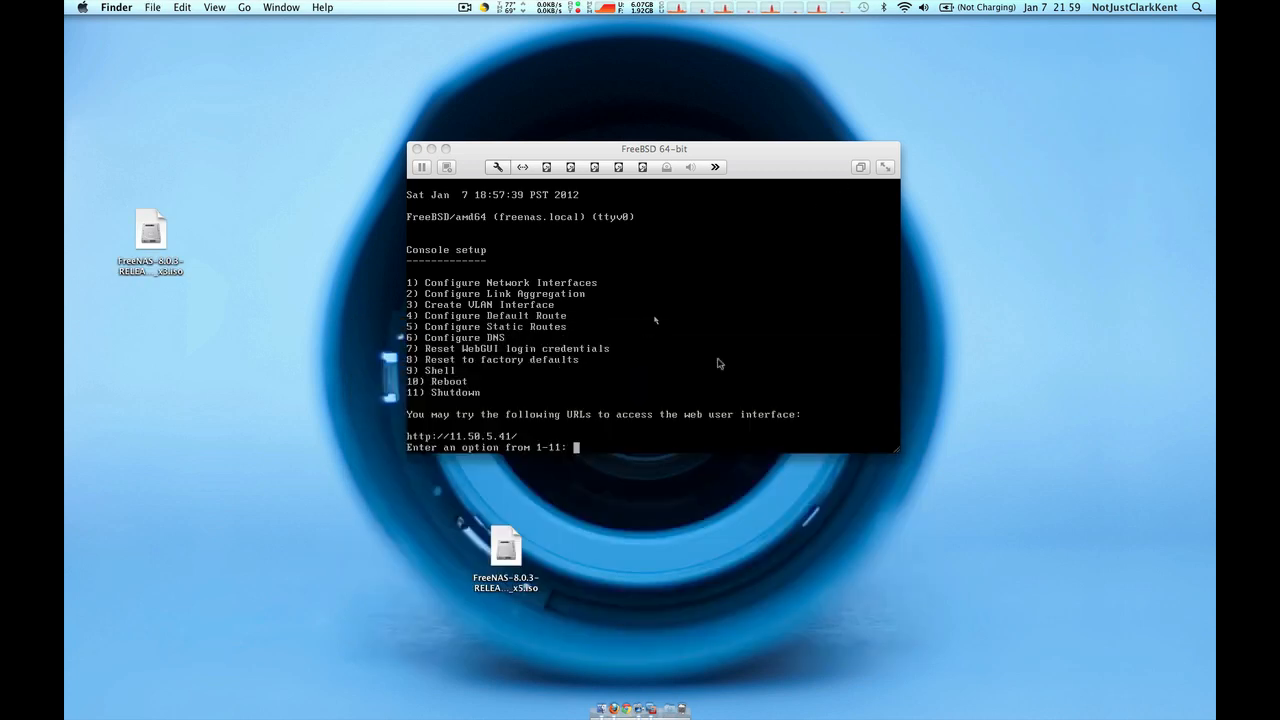
{"action": "key", "text": "ctrl+Left"}
{"action": "key", "text": "ctrl+Left"}
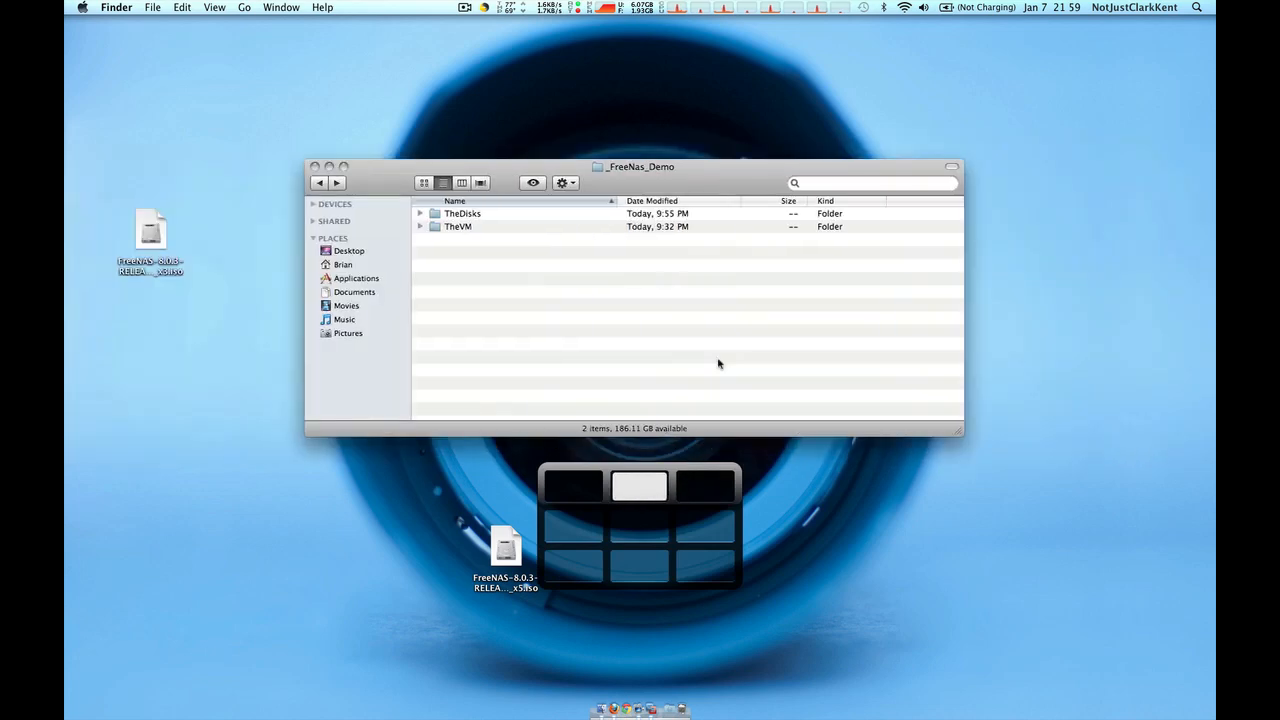